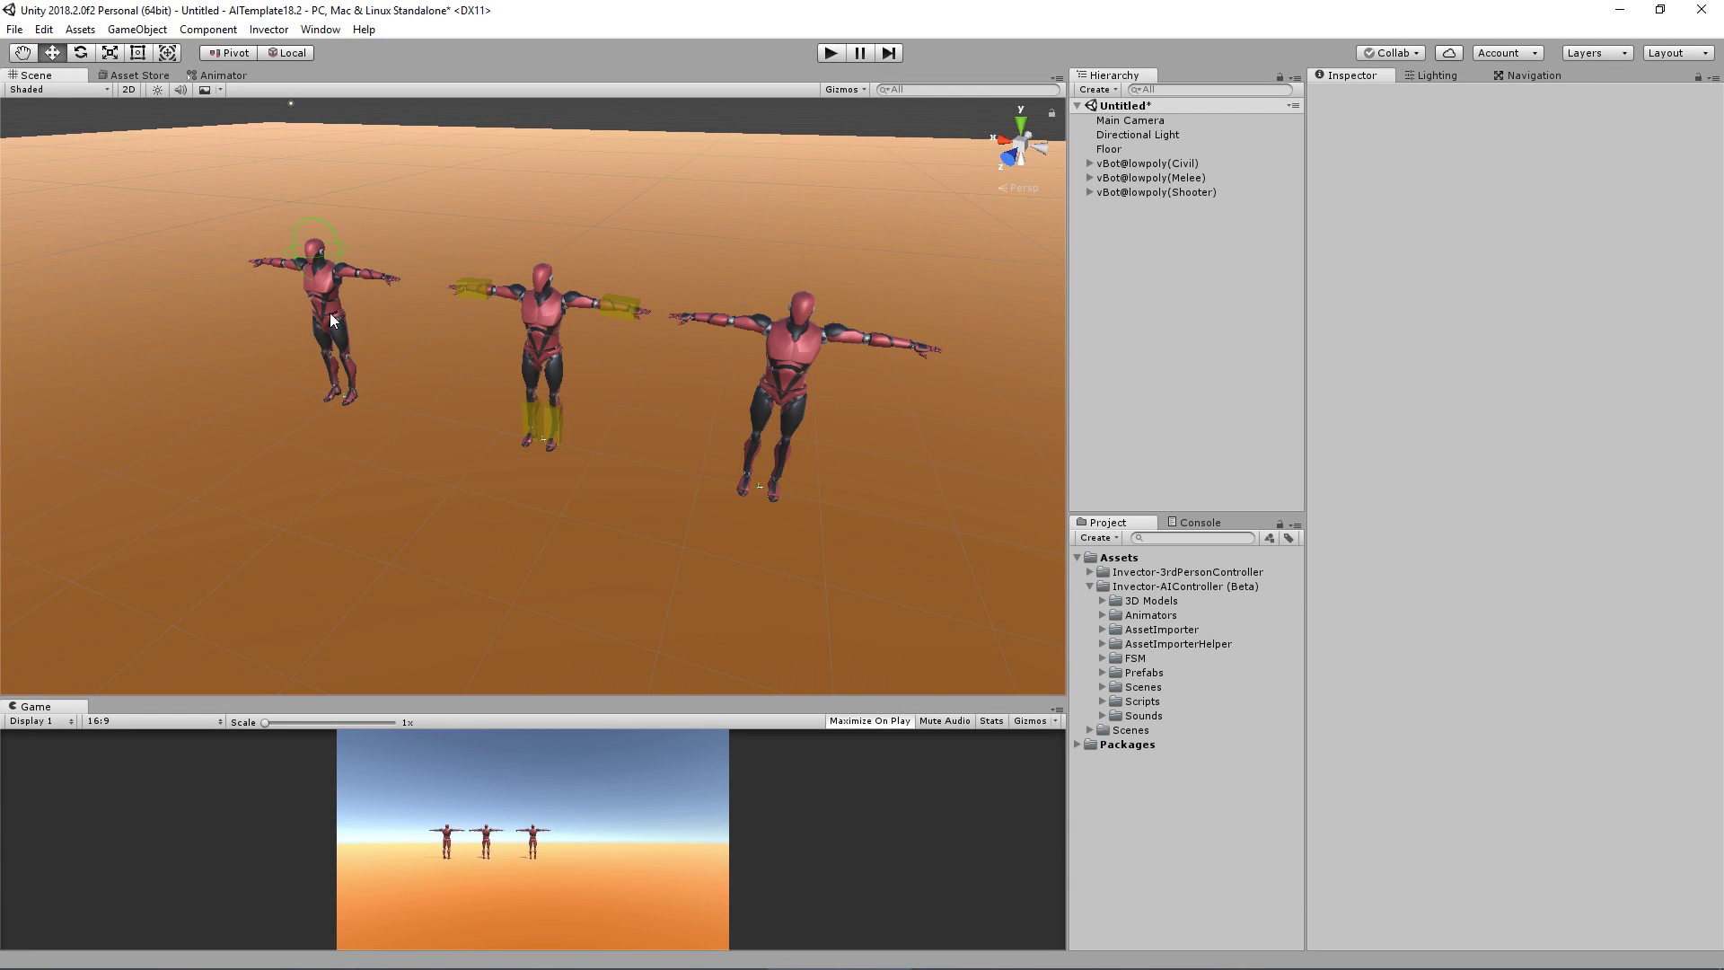
# Select and frame the civilian vBot to inspect its Animator, Rigidbody, collider and NavMesh Agent
pyautogui.click(333, 320)
pyautogui.press('f')
pyautogui.keyDown('alt'); pyautogui.moveTo(731, 423); pyautogui.dragTo(671, 370); pyautogui.keyUp('alt')
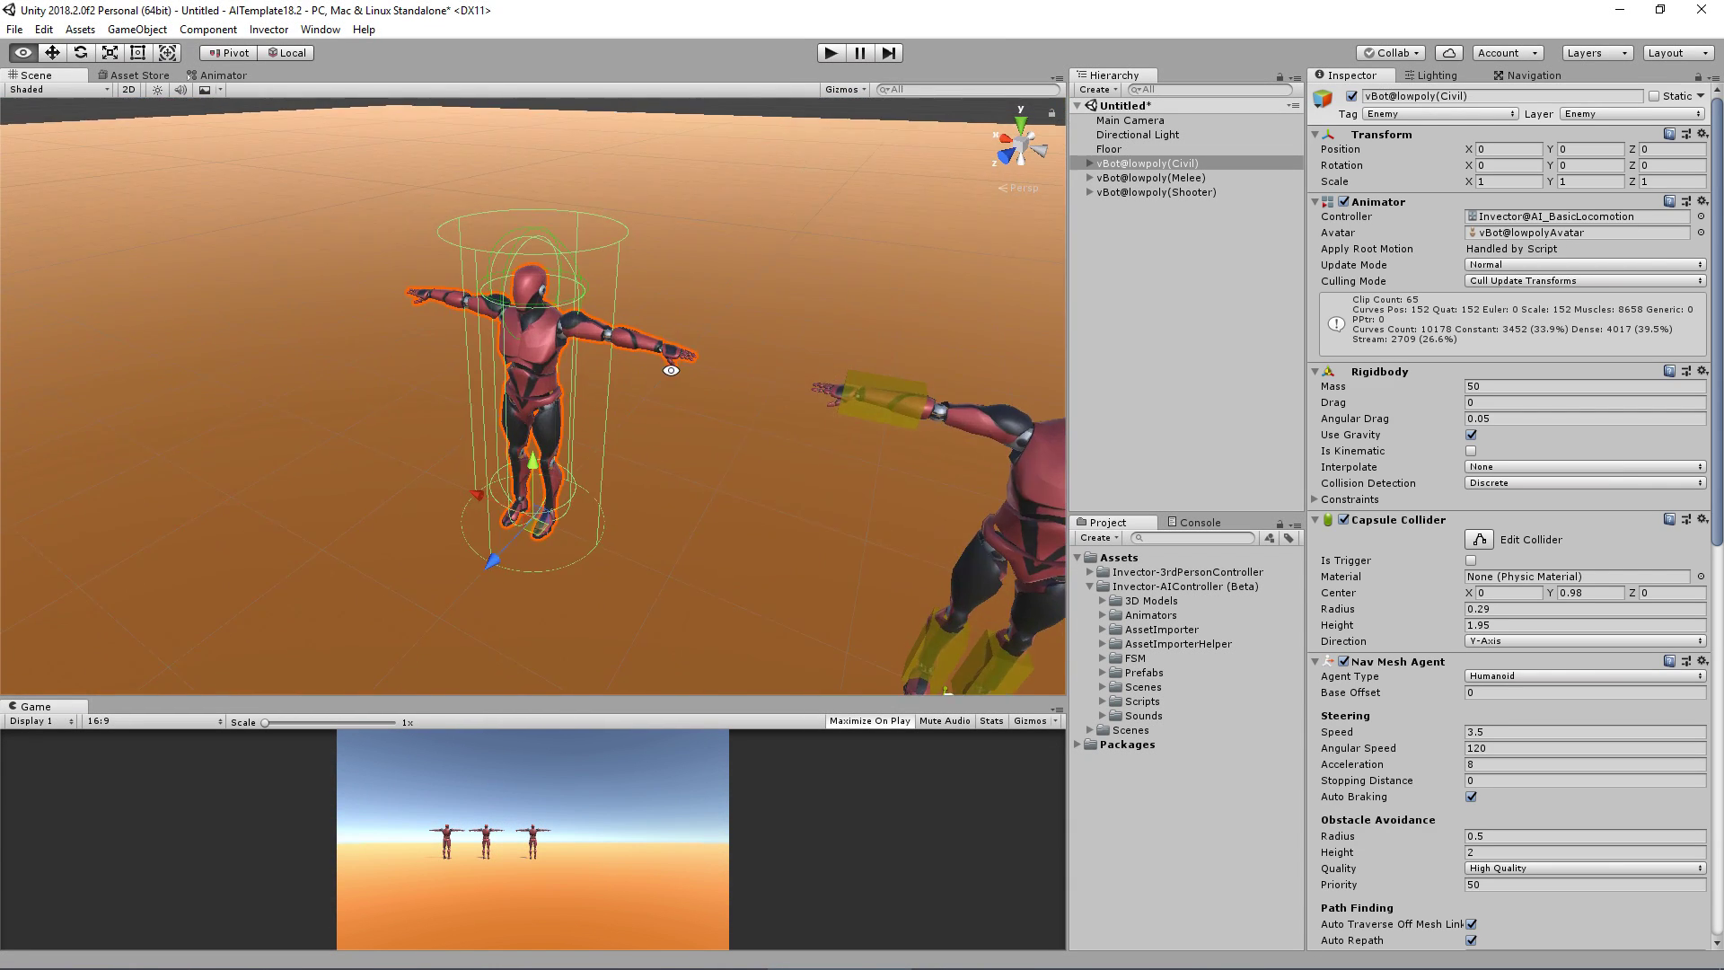
pyautogui.scroll(-4, 673, 373)
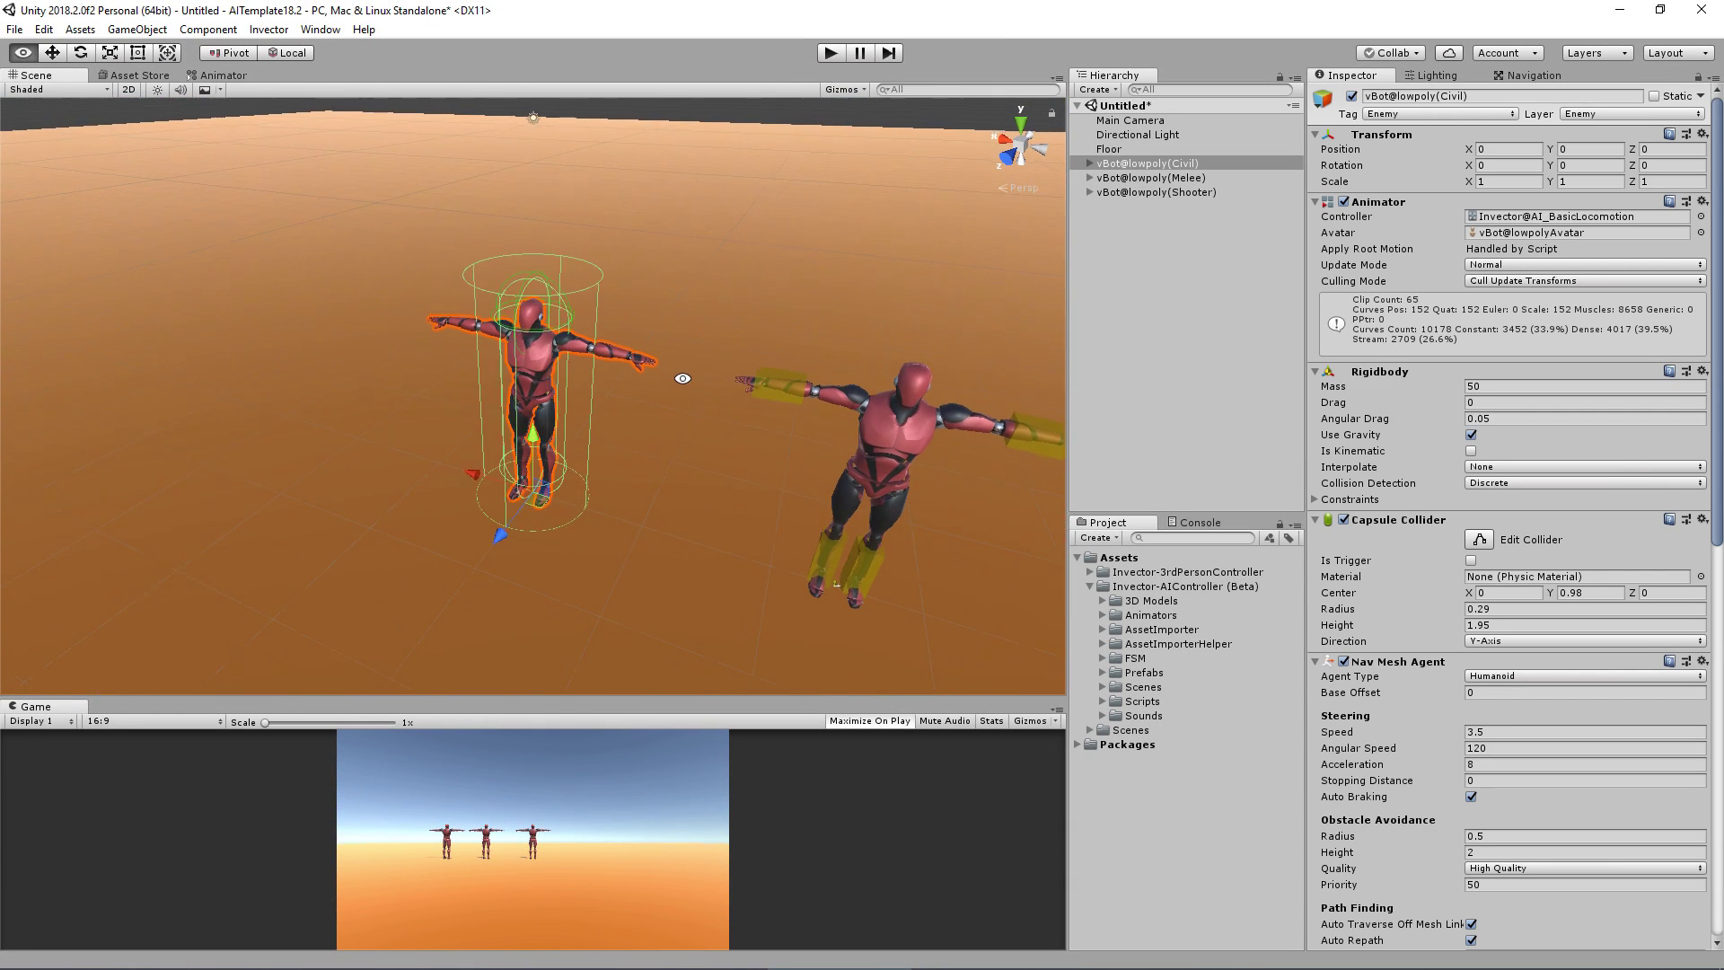
pyautogui.click(269, 30)
pyautogui.moveTo(306, 110)
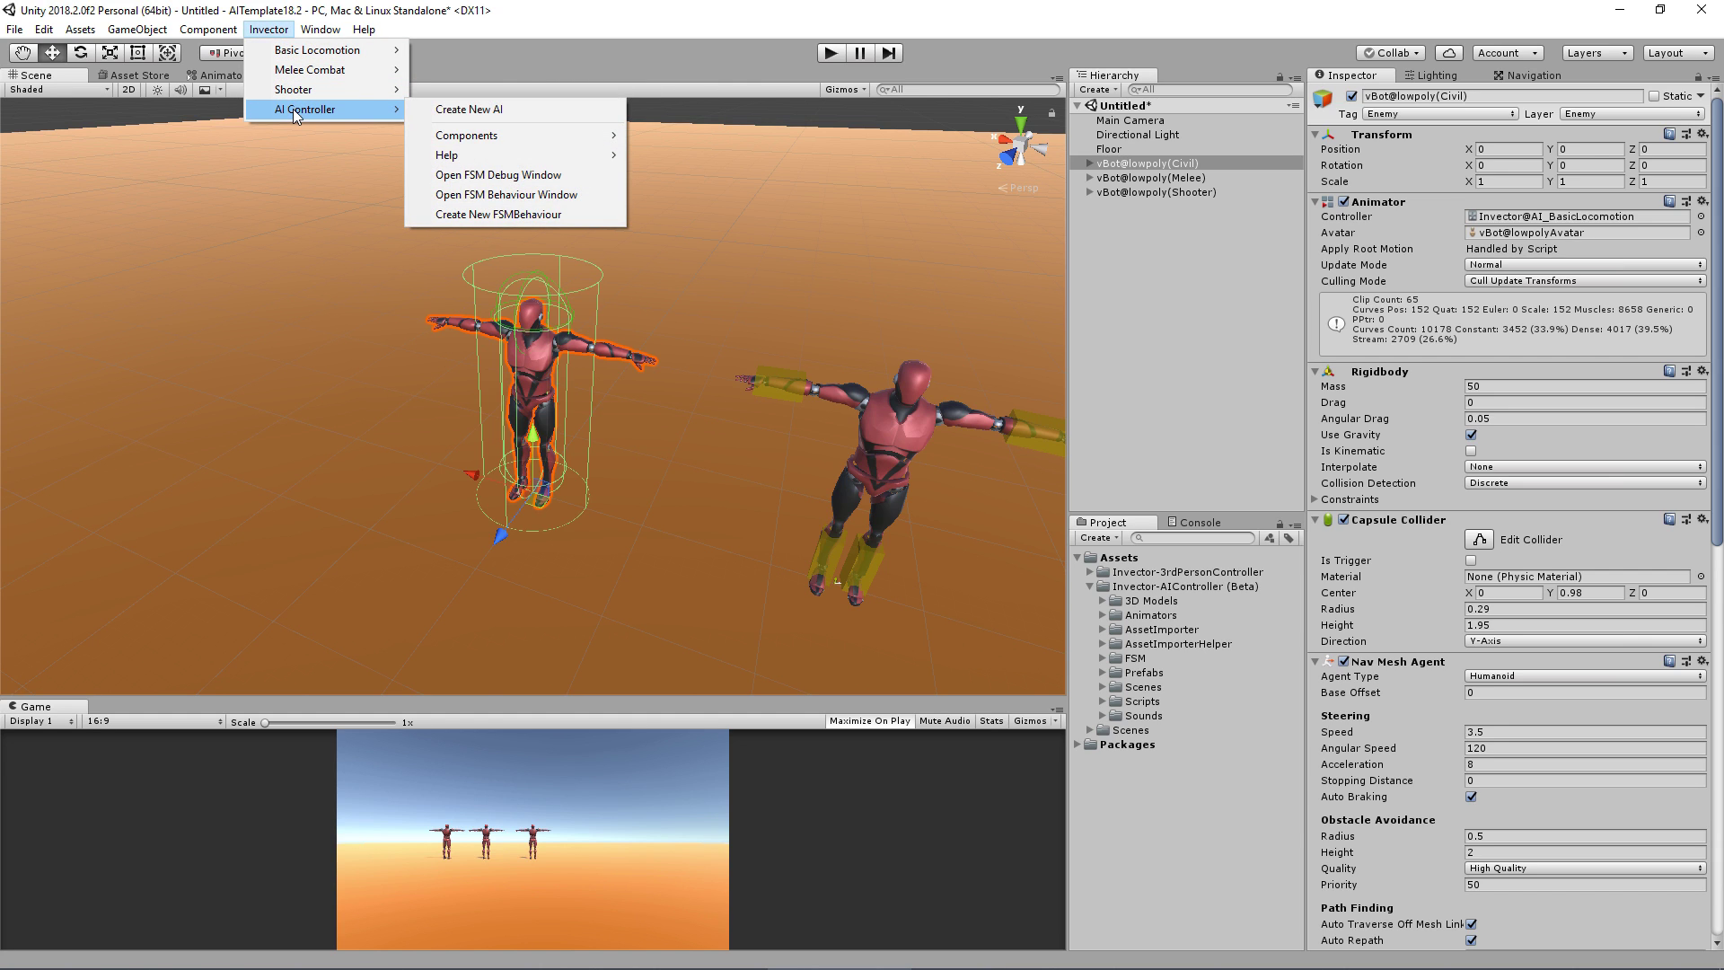
pyautogui.moveTo(485, 135)
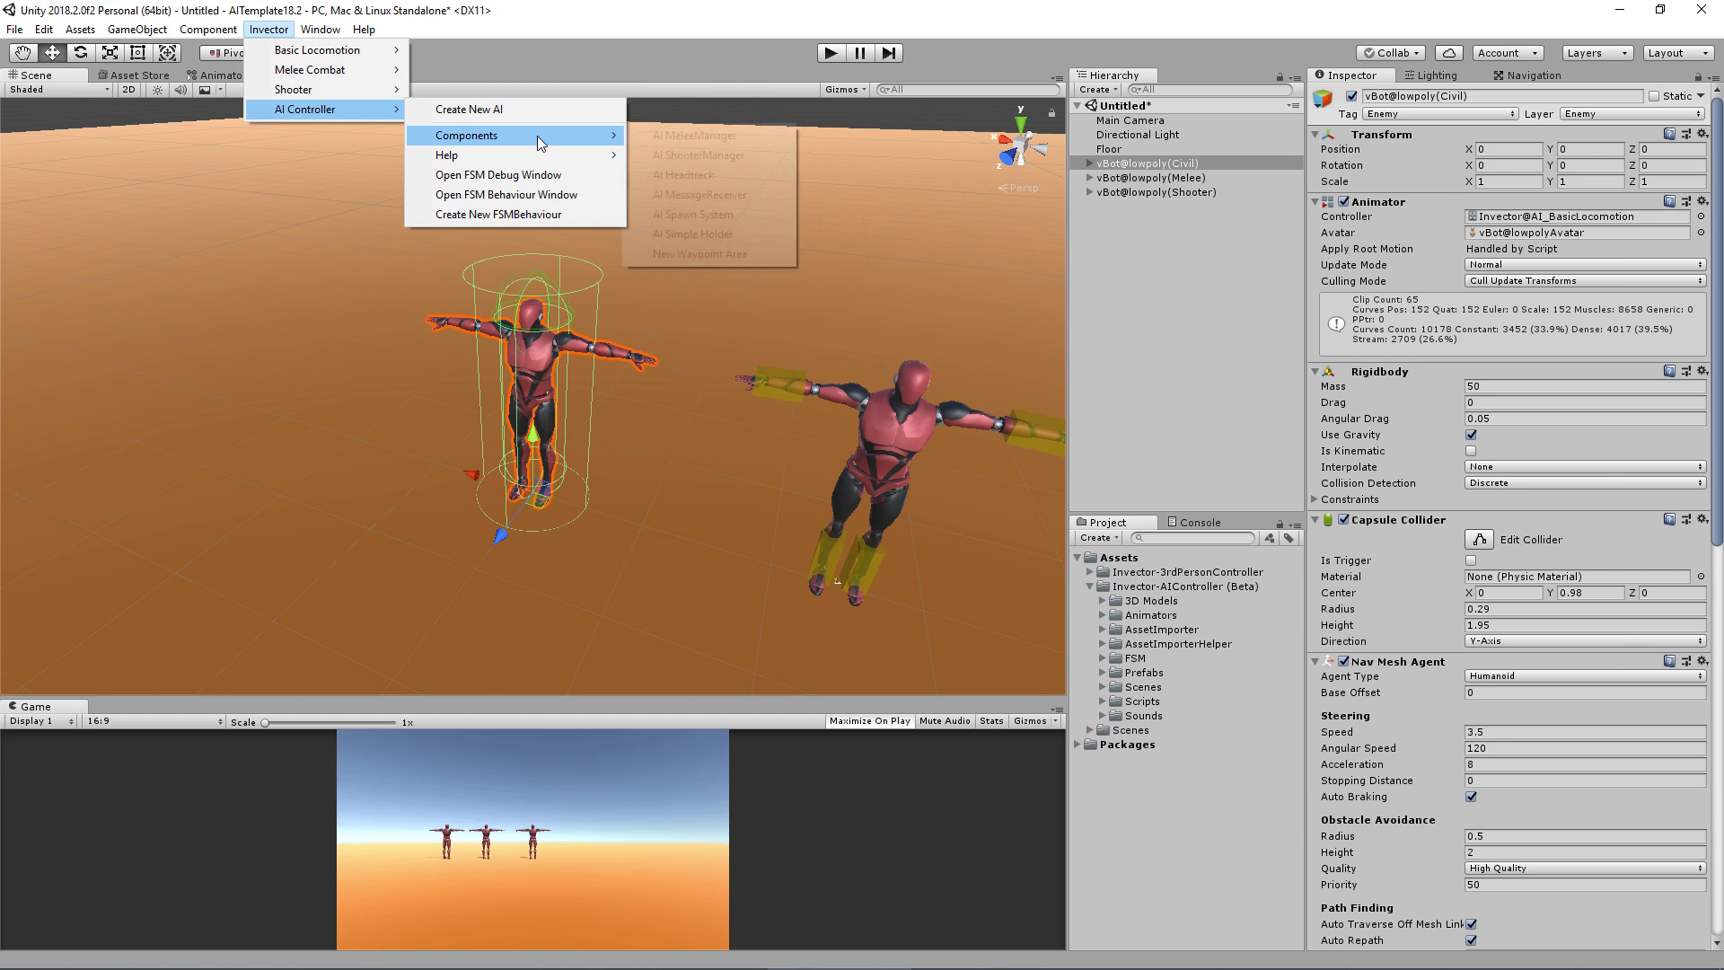
# Create a New Waypoint Area from Invector's AI components and review its editing hot keys
pyautogui.click(761, 254)
pyautogui.click(1161, 210)
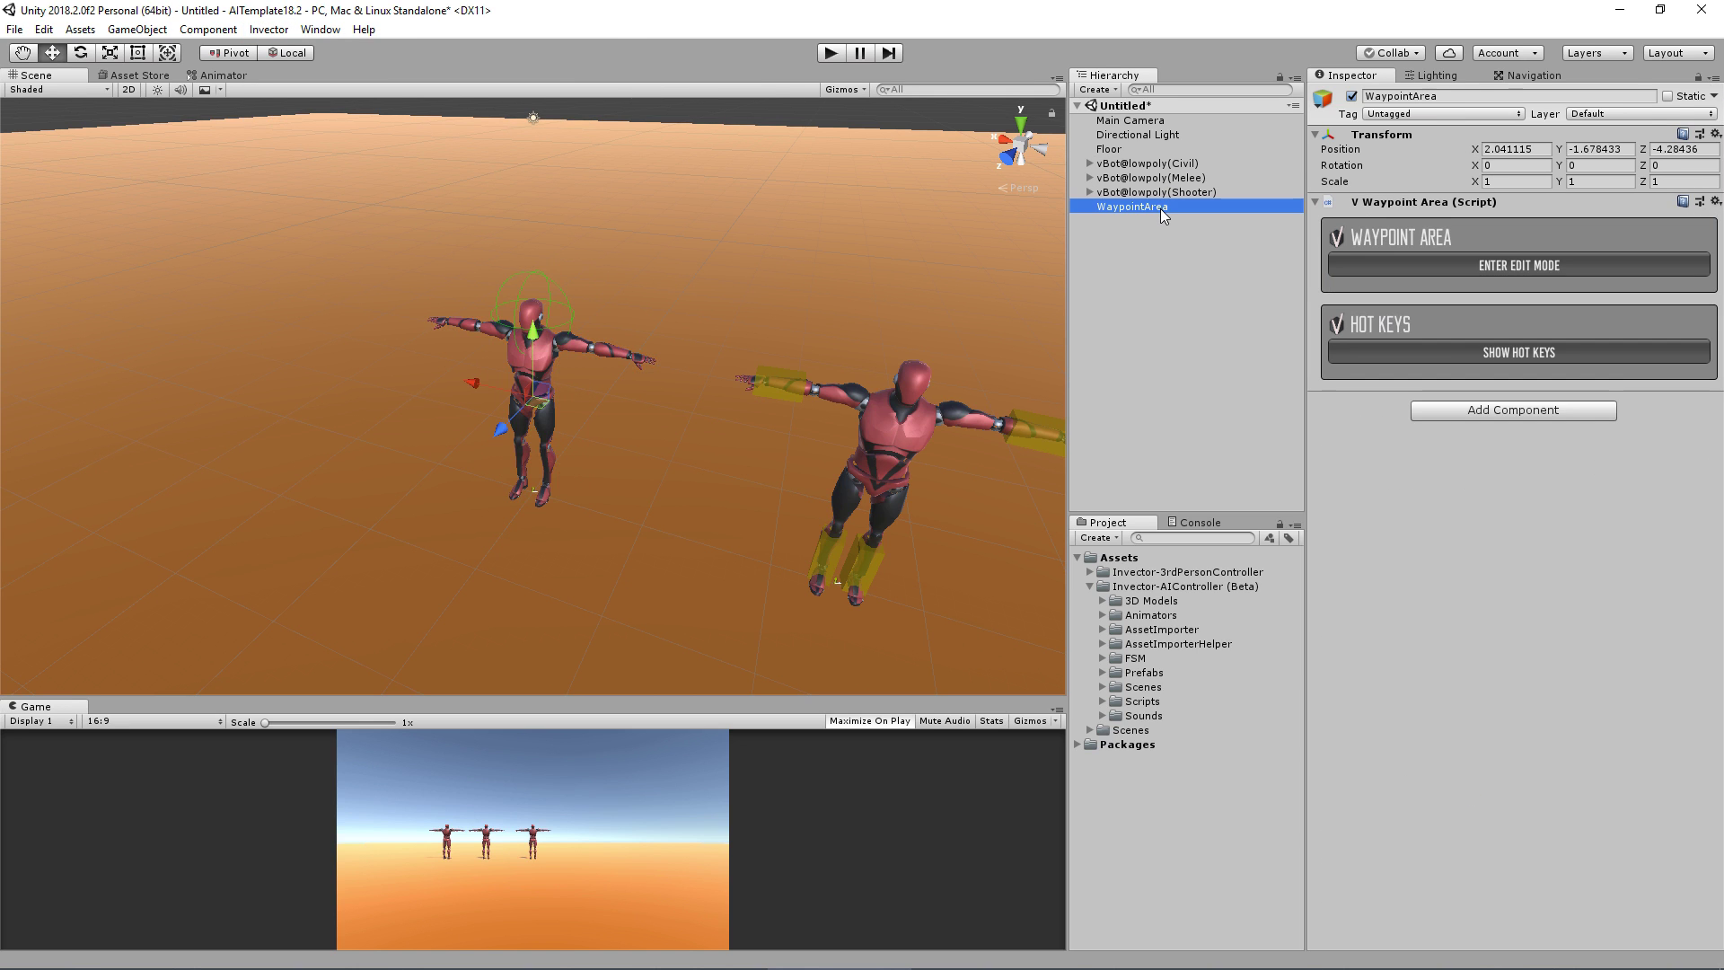
pyautogui.scroll(-5, 833, 341)
pyautogui.keyDown('alt'); pyautogui.moveTo(833, 341); pyautogui.dragTo(591, 348); pyautogui.keyUp('alt')
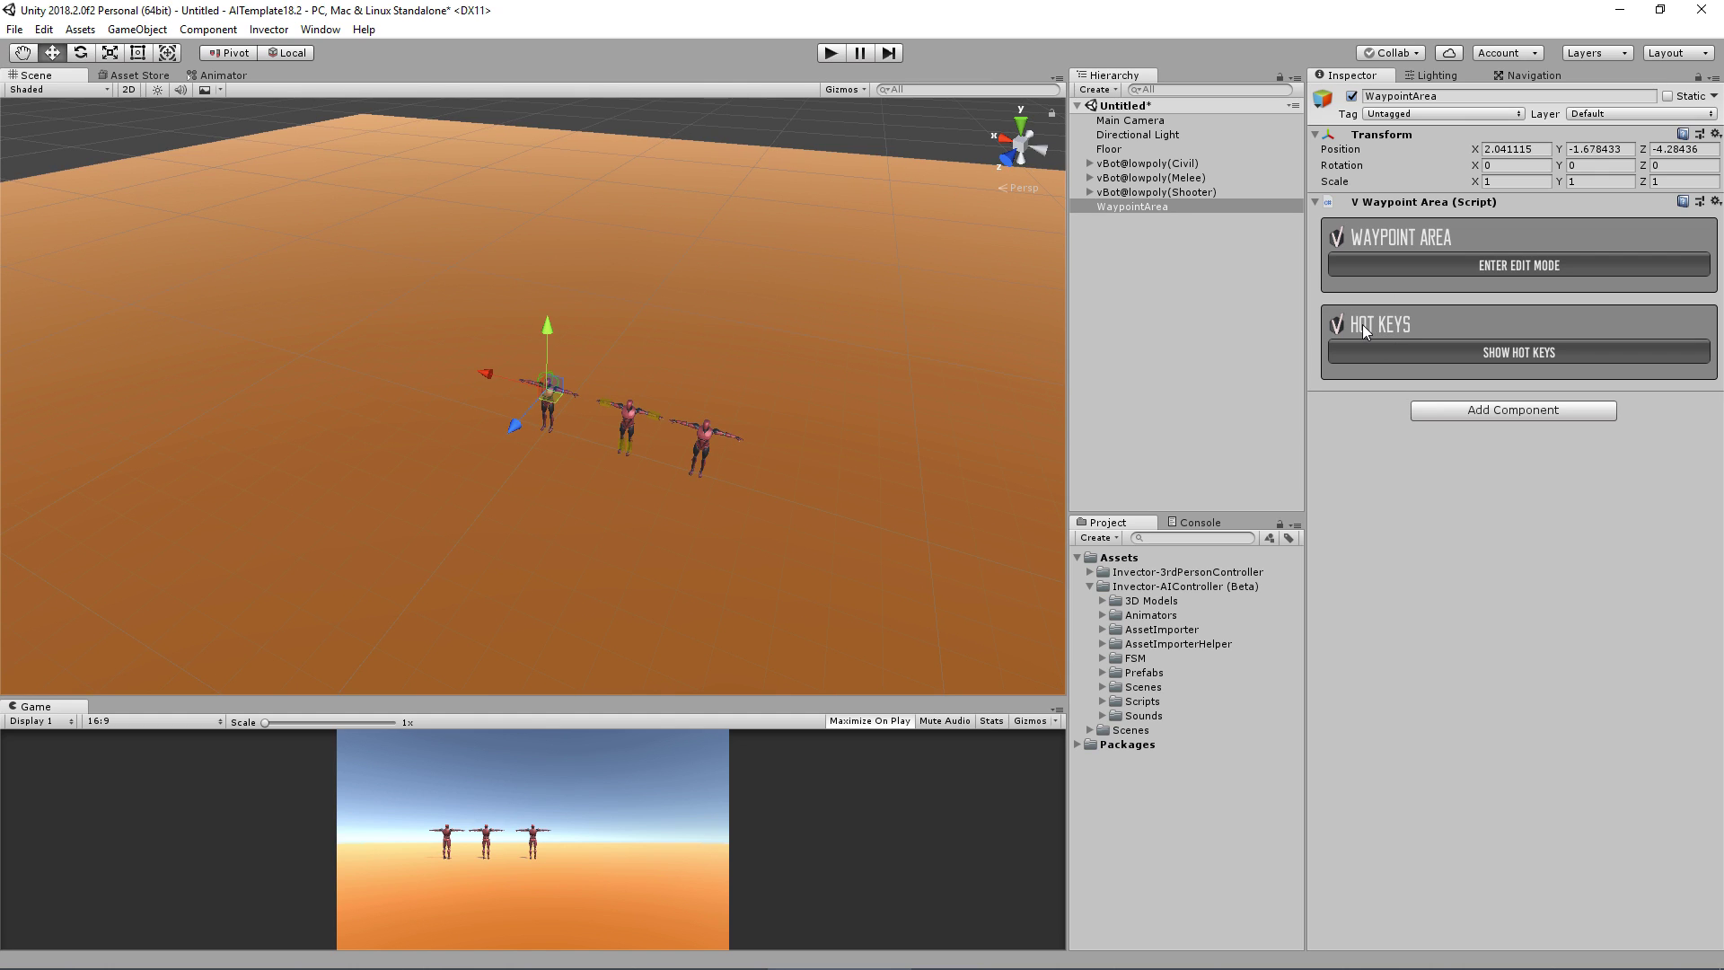
pyautogui.click(1469, 354)
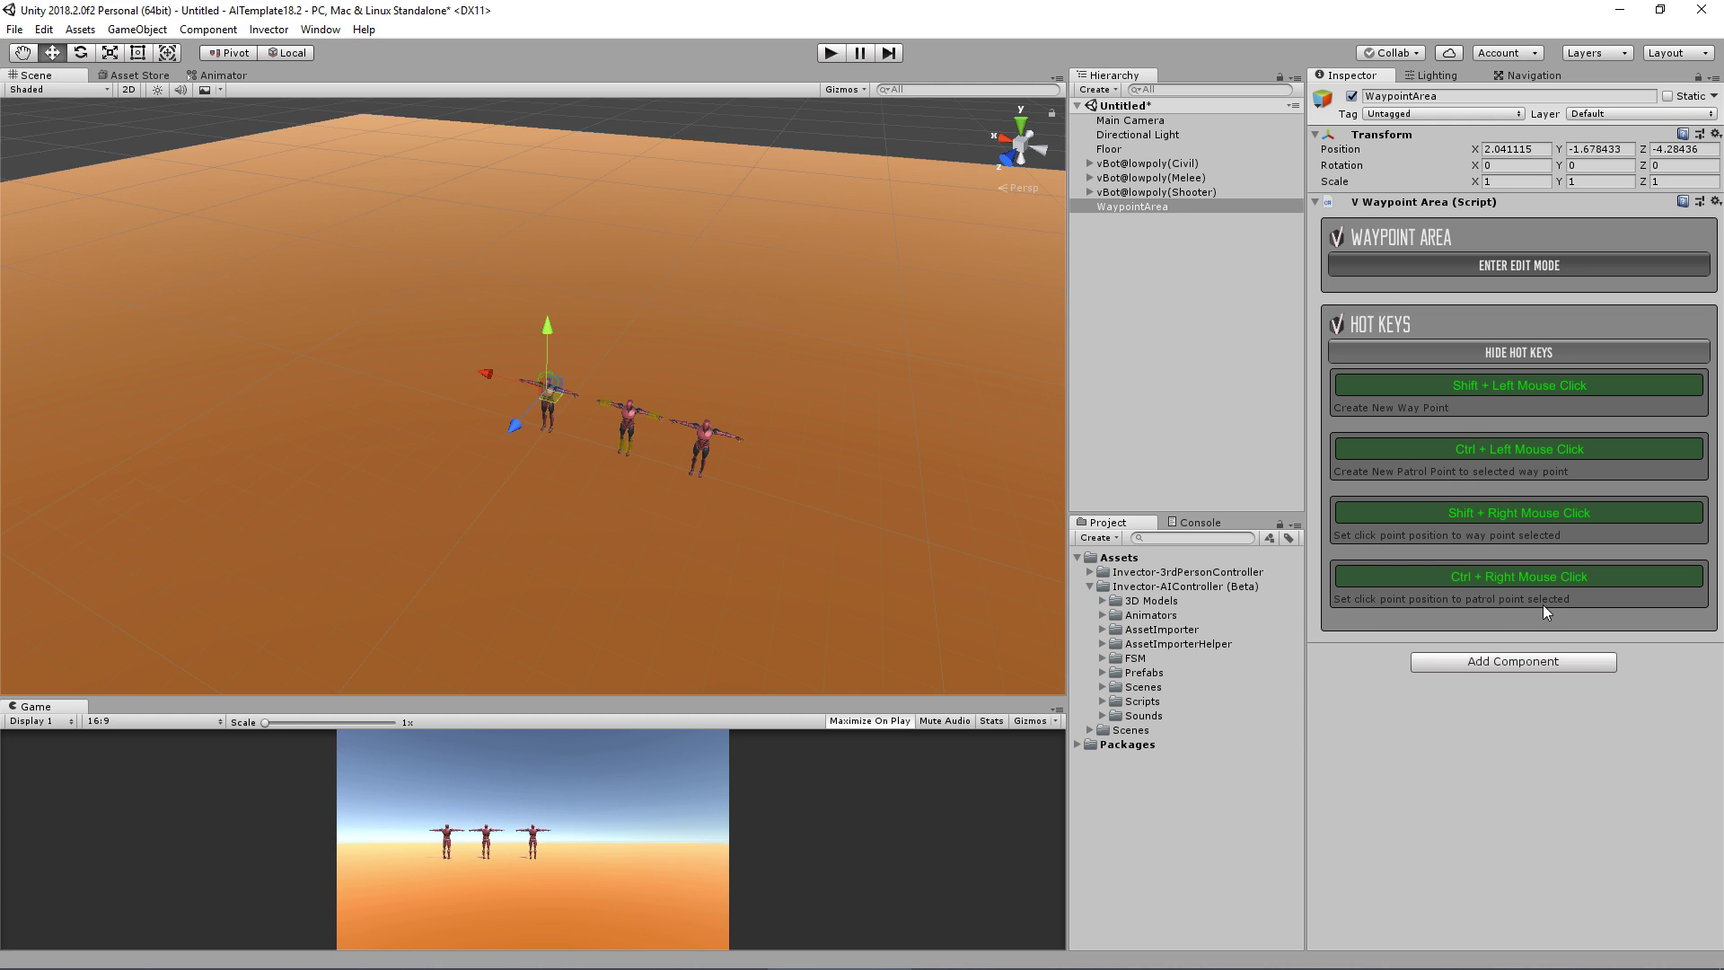
pyautogui.click(1481, 351)
# Enter waypoint edit mode and place the first waypoint, deleting the stray patrol point P-01
pyautogui.click(1517, 266)
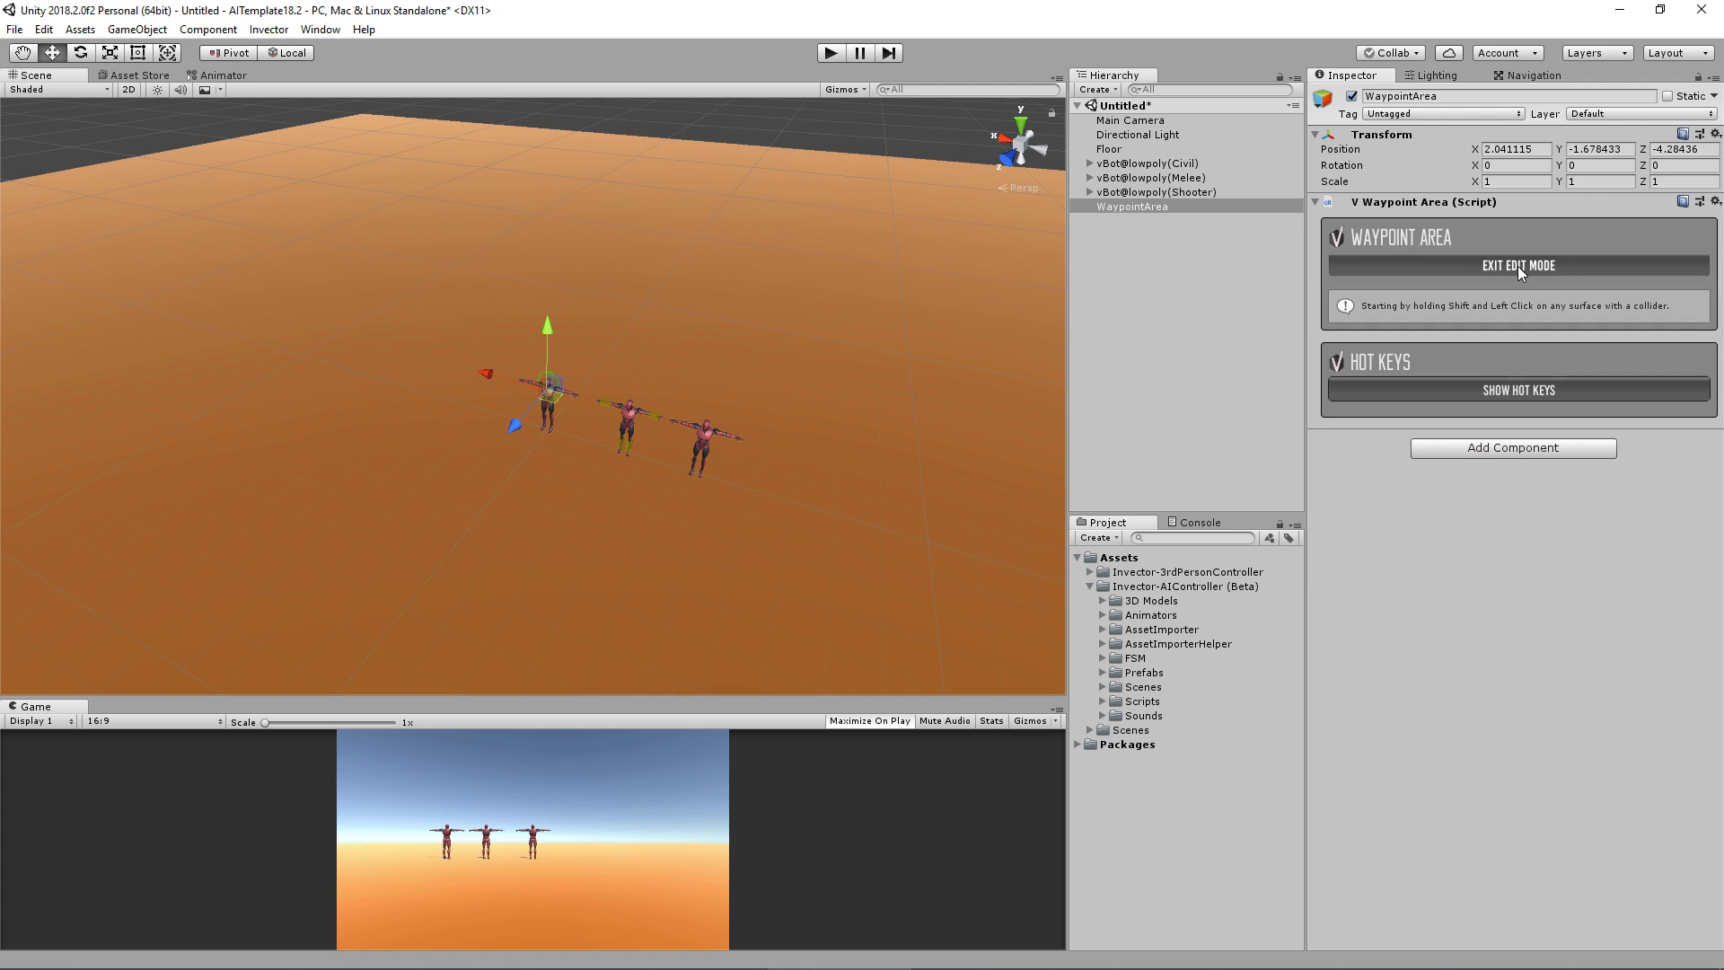
pyautogui.click(1459, 269)
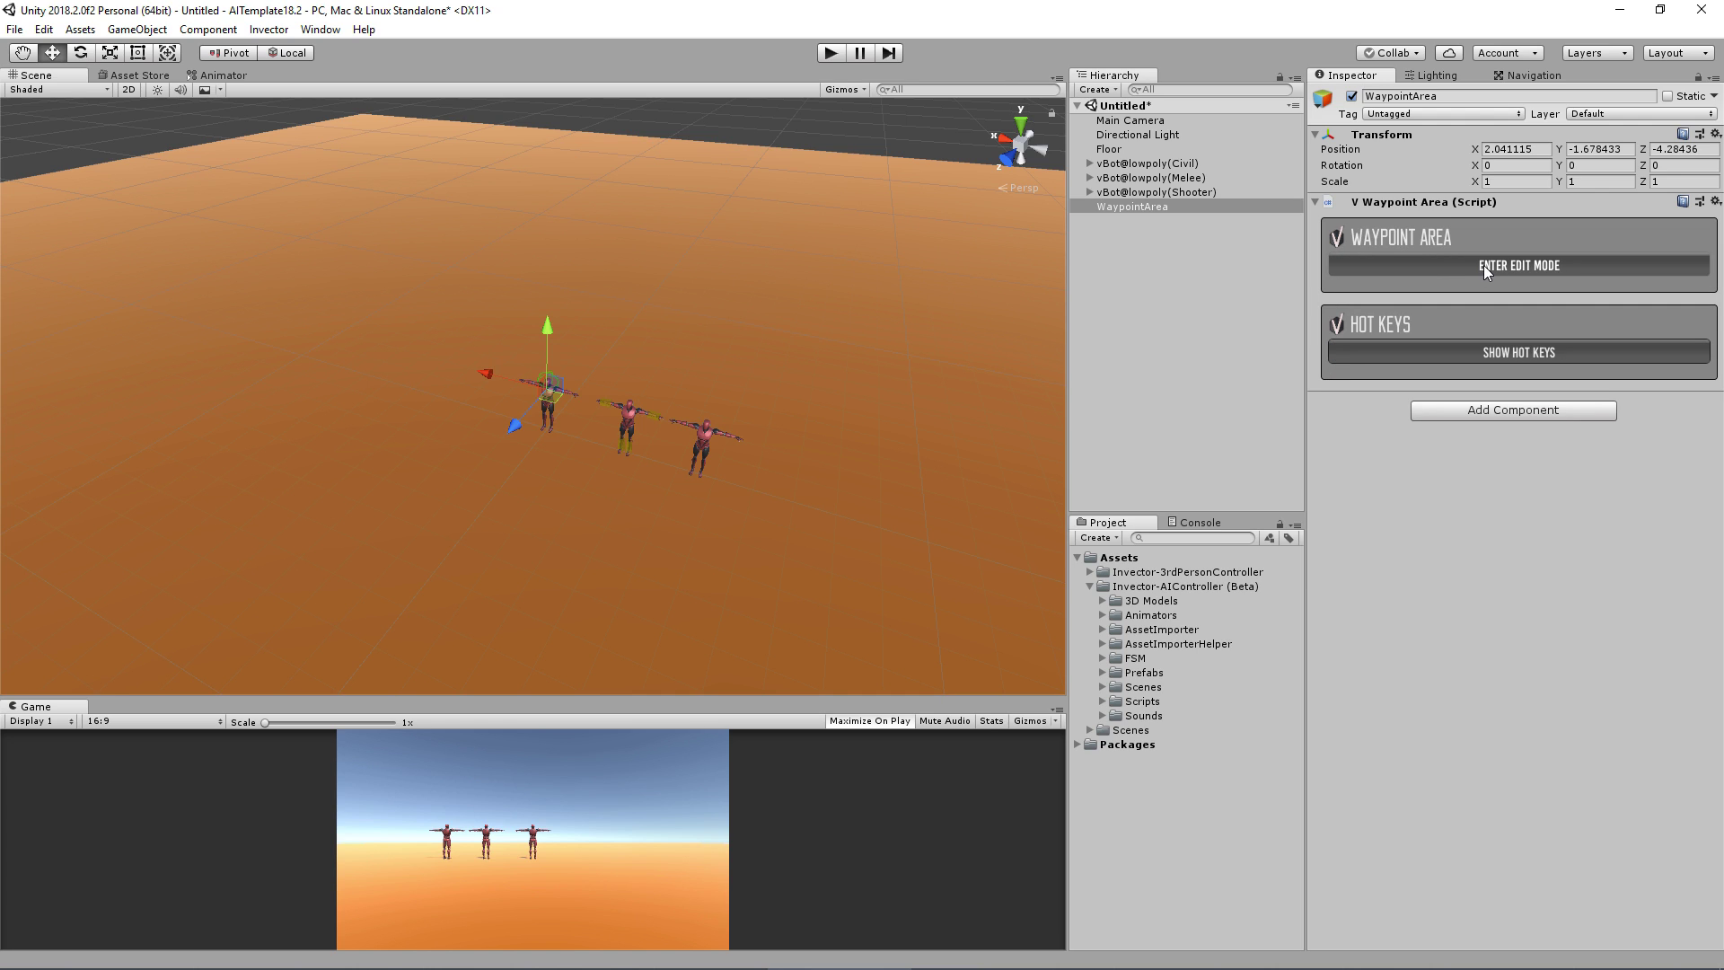
pyautogui.click(1557, 266)
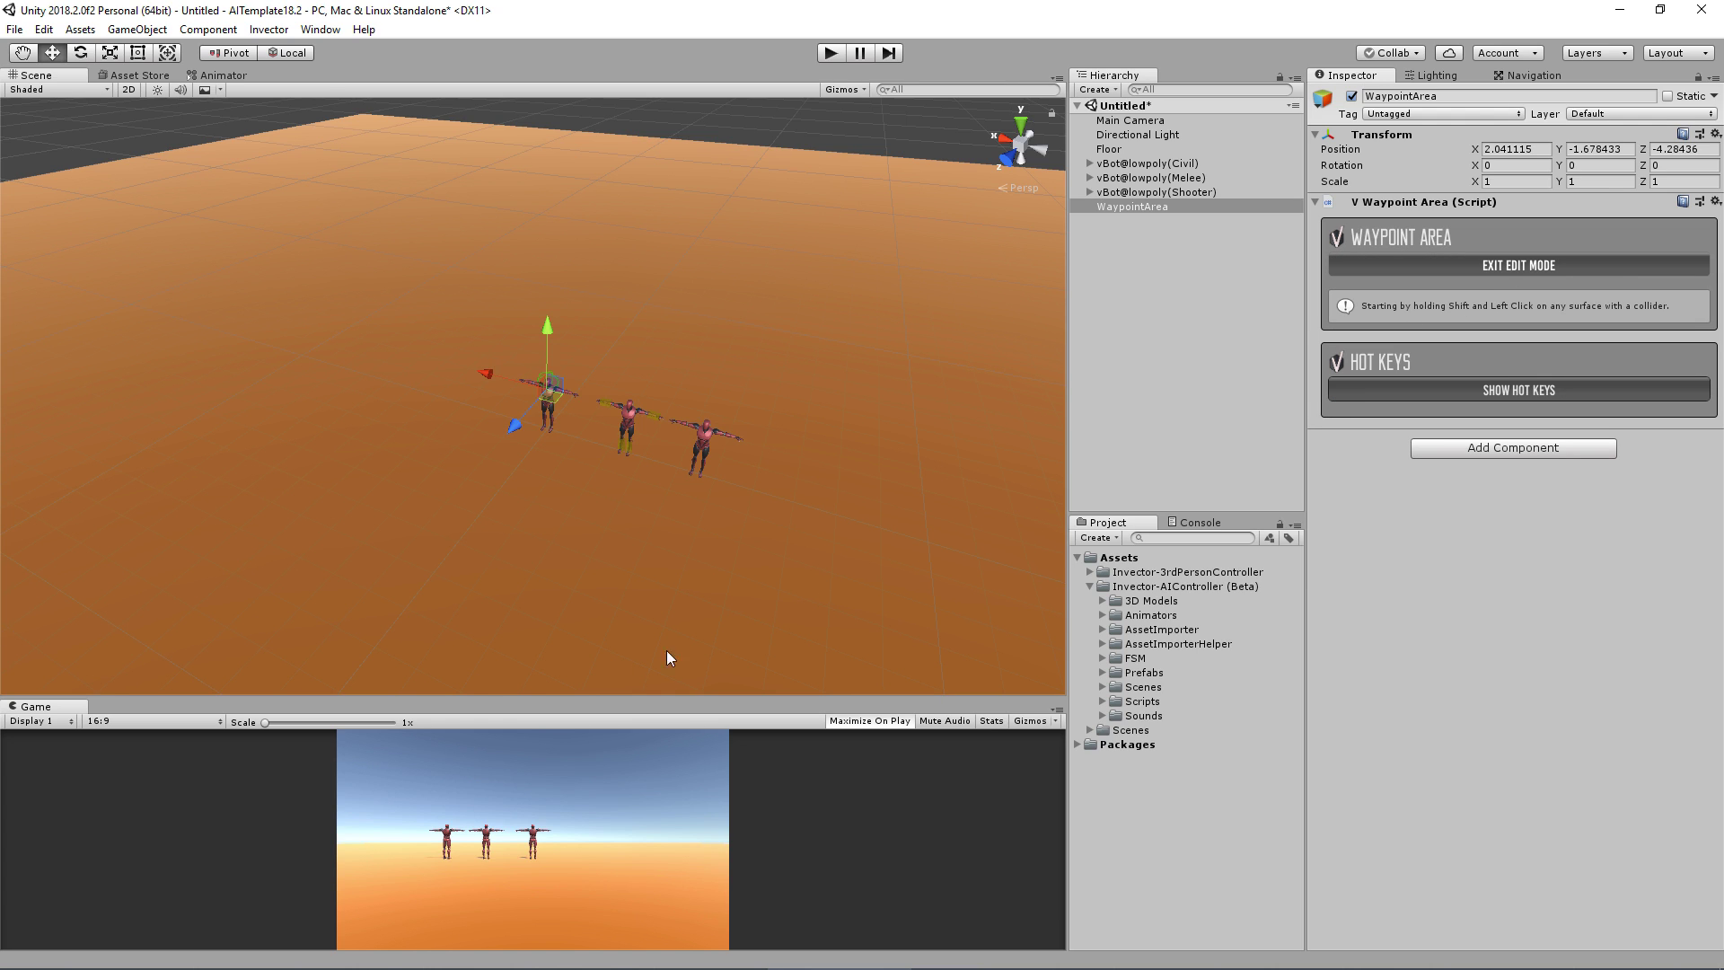
pyautogui.keyDown('shift'); pyautogui.click(366, 521); pyautogui.keyUp('shift')
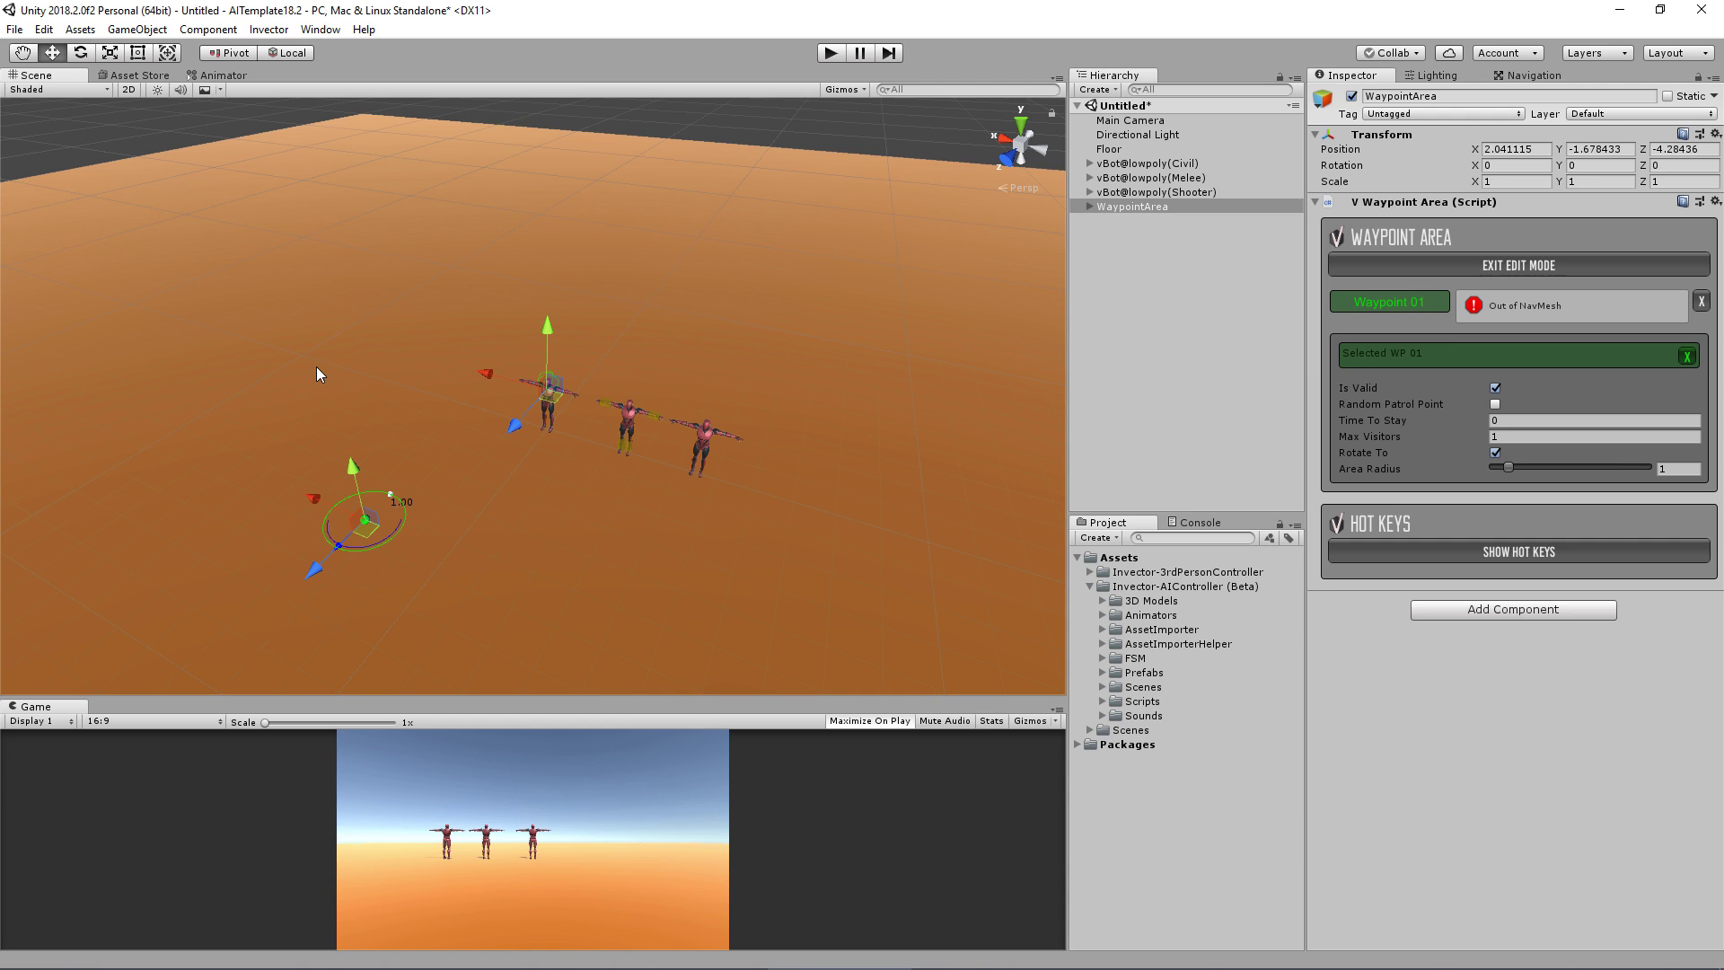
pyautogui.keyDown('ctrl'); pyautogui.click(309, 433); pyautogui.keyUp('ctrl')
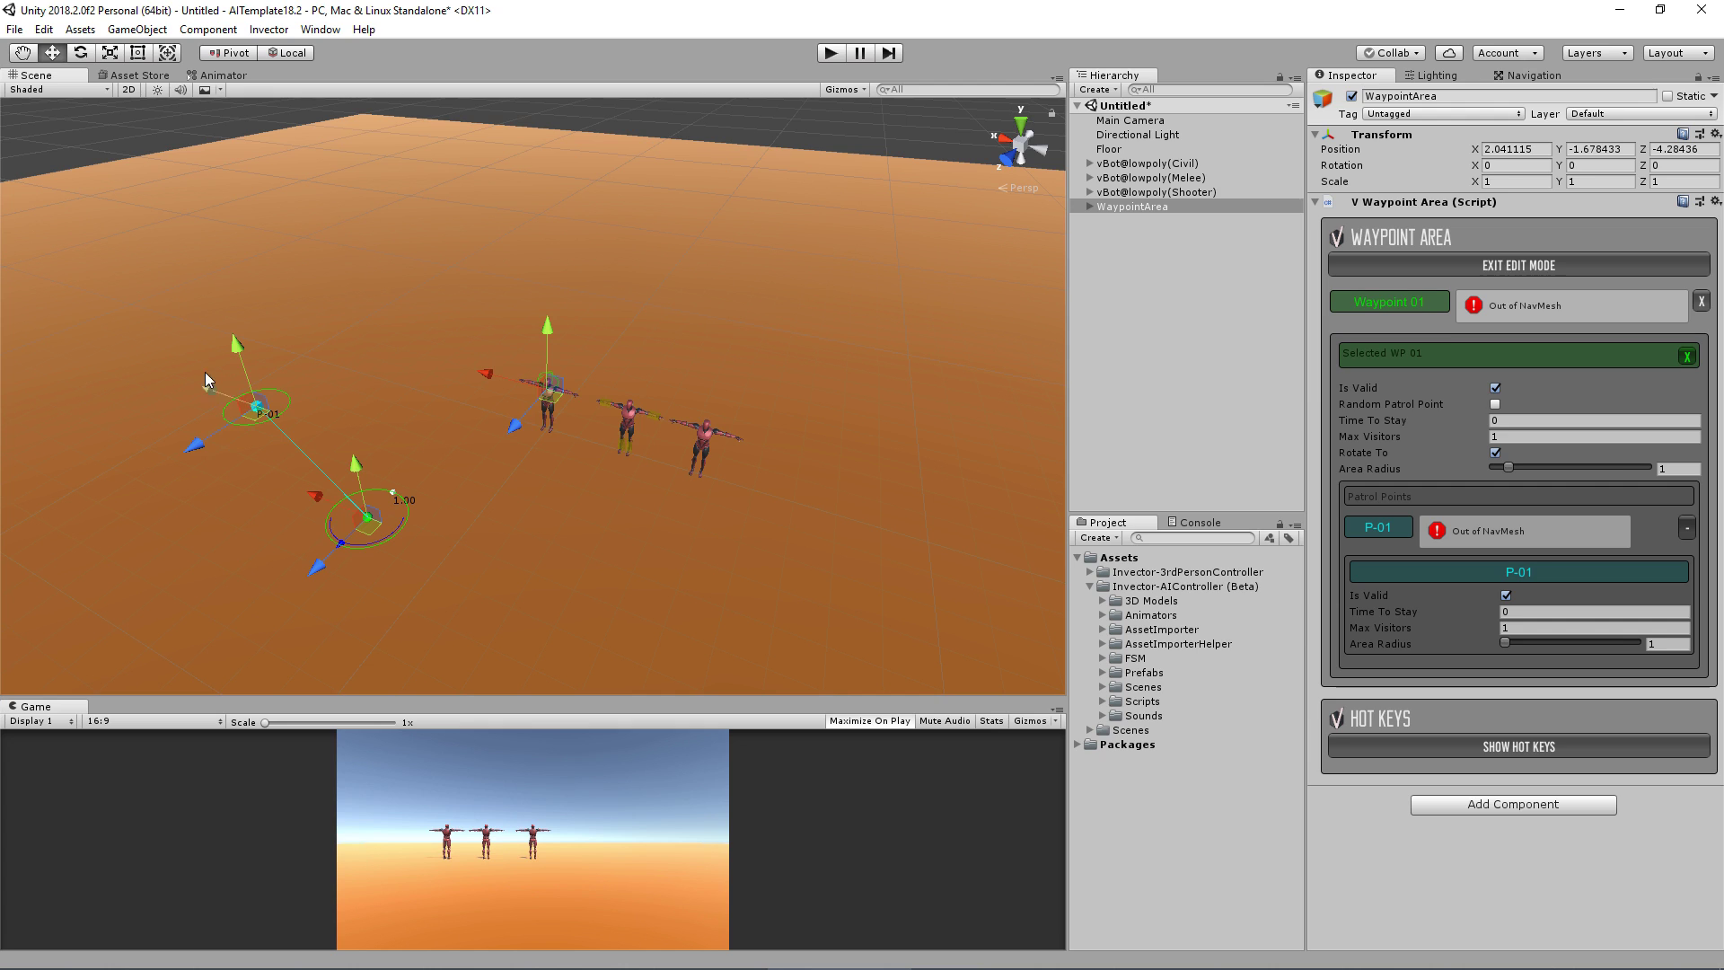
pyautogui.click(1679, 528)
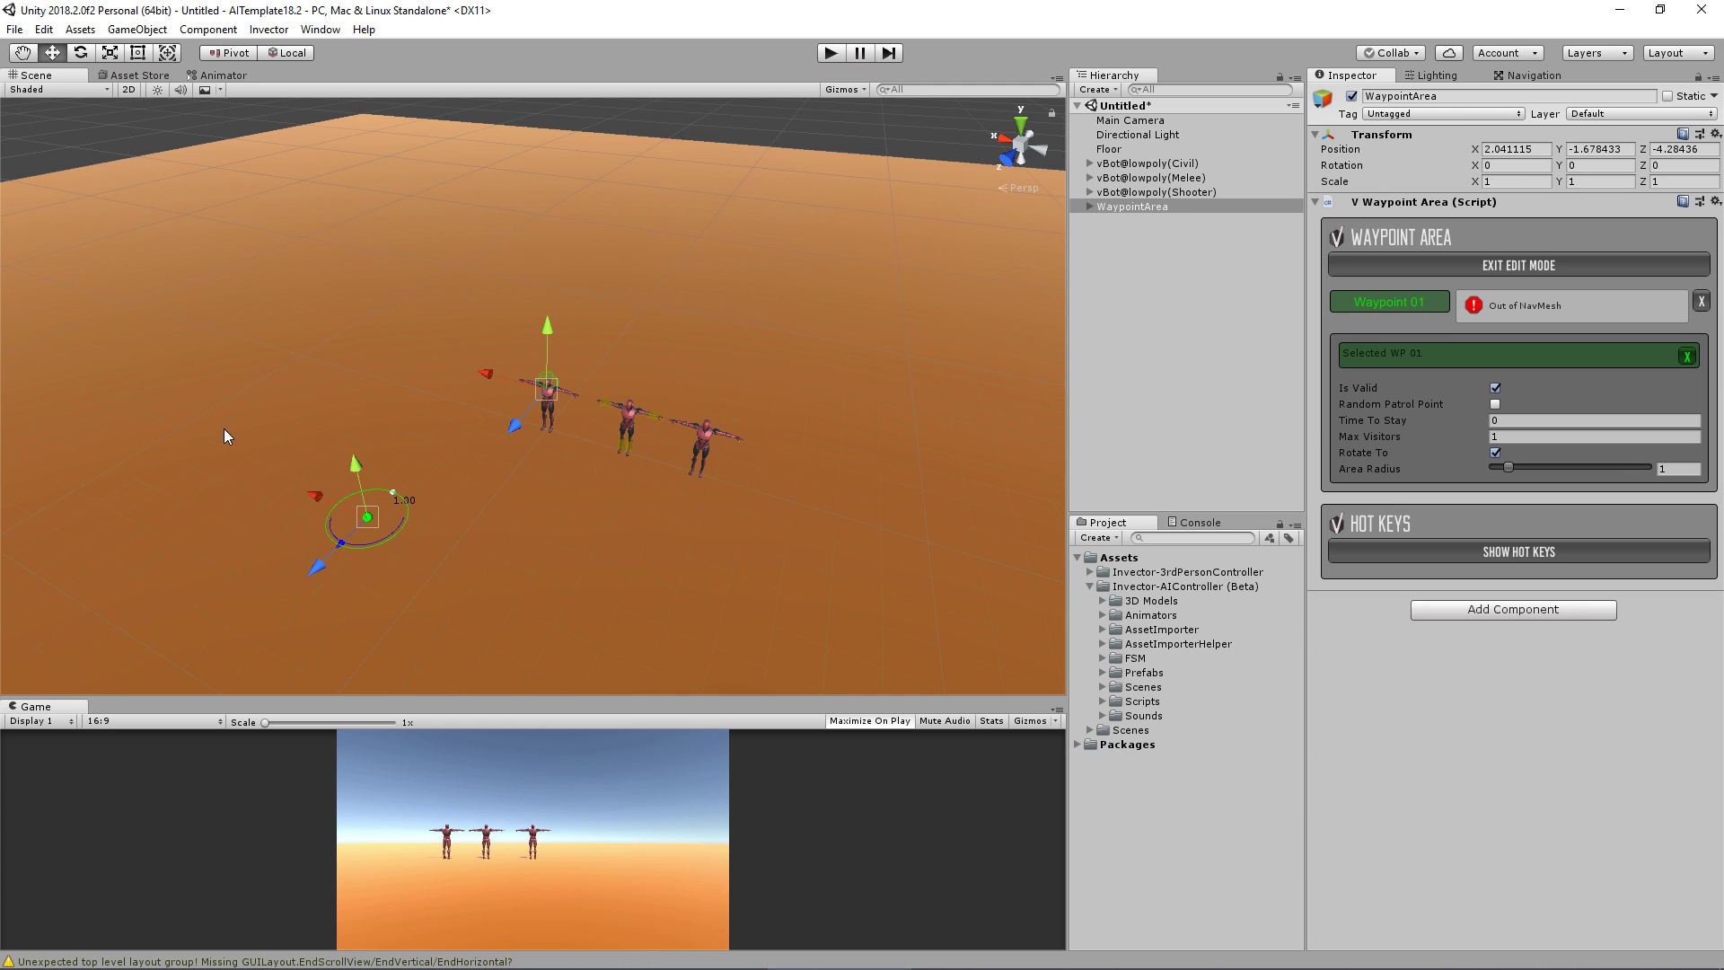
pyautogui.moveTo(225, 449)
pyautogui.mouseDown()
pyautogui.moveTo(451, 588)
pyautogui.moveTo(396, 593)
pyautogui.moveTo(359, 462)
pyautogui.moveTo(222, 497)
pyautogui.moveTo(384, 557)
pyautogui.mouseUp()
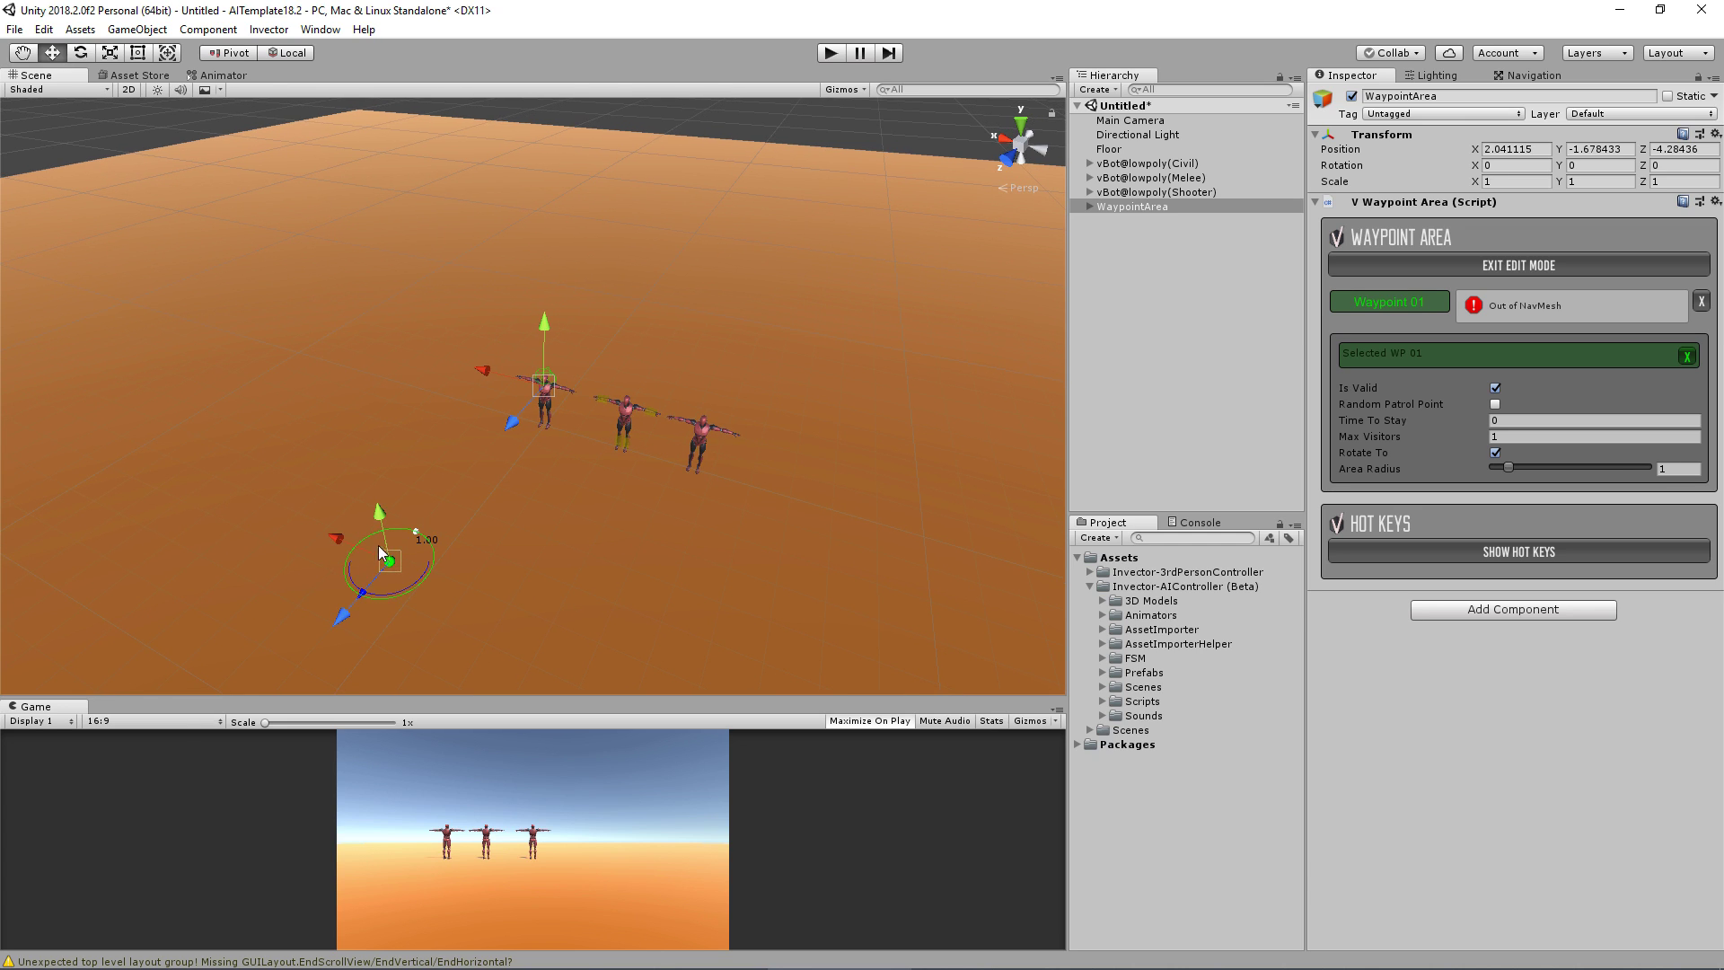
# Place waypoints 02 to 05 left of, behind, right of and in front of the robots
pyautogui.keyDown('shift'); pyautogui.click(300, 409); pyautogui.keyUp('shift')
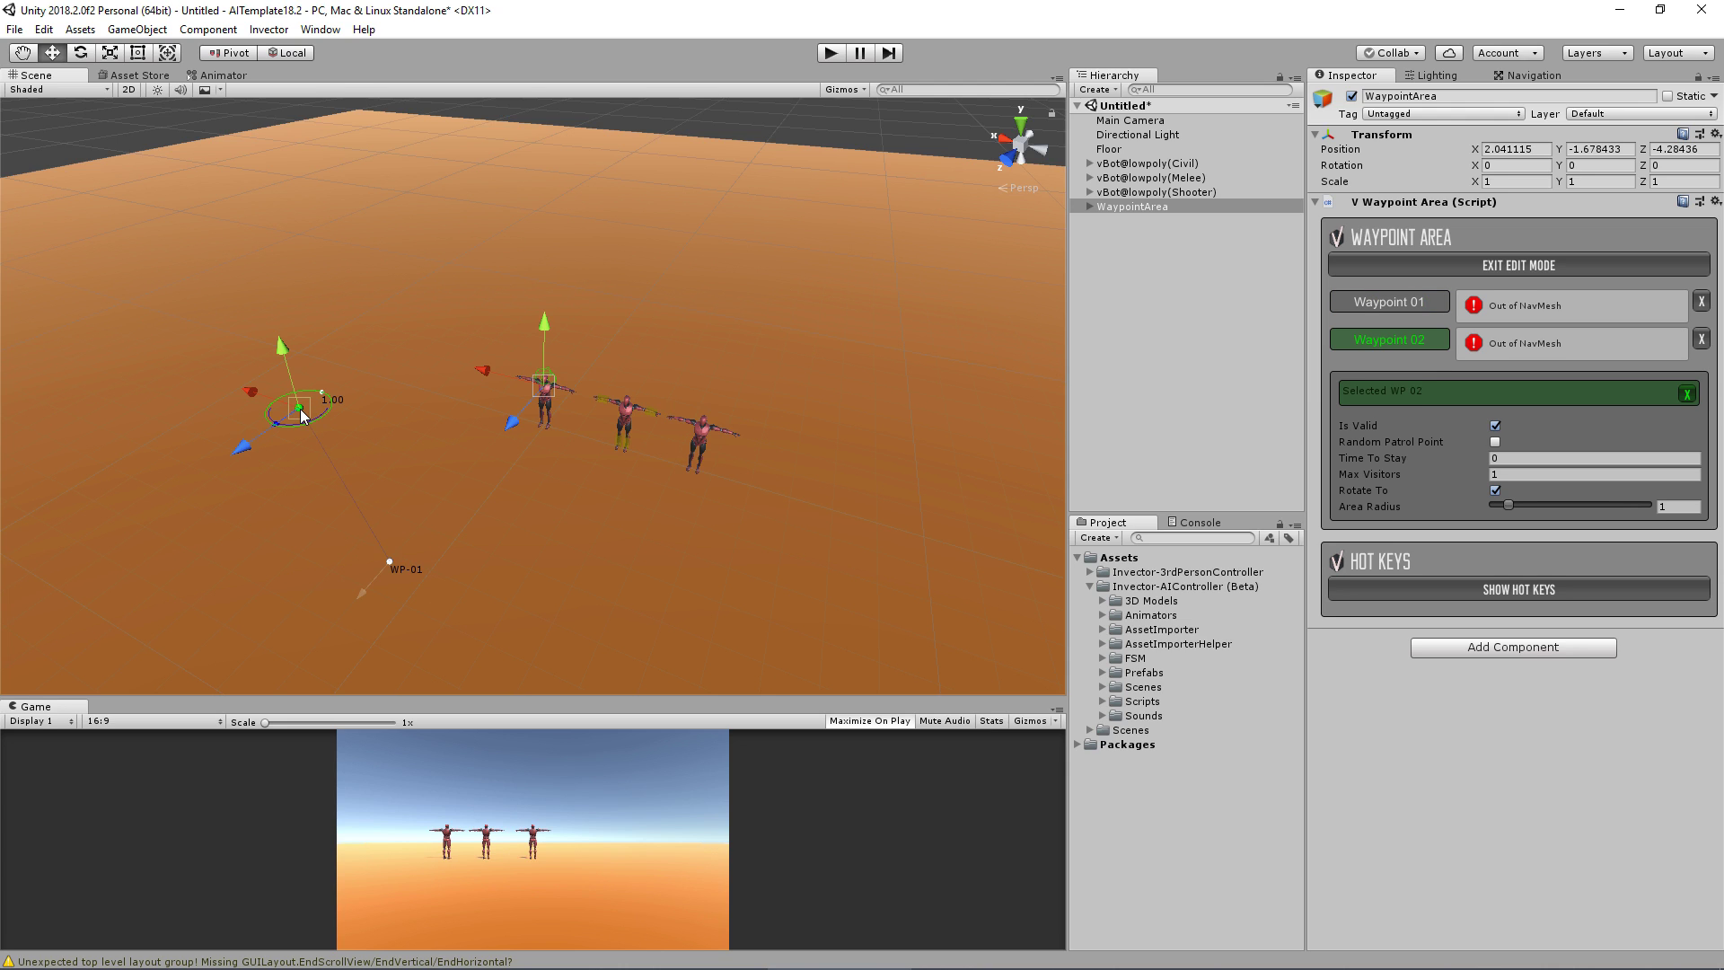
pyautogui.keyDown('shift'); pyautogui.click(530, 312); pyautogui.keyUp('shift')
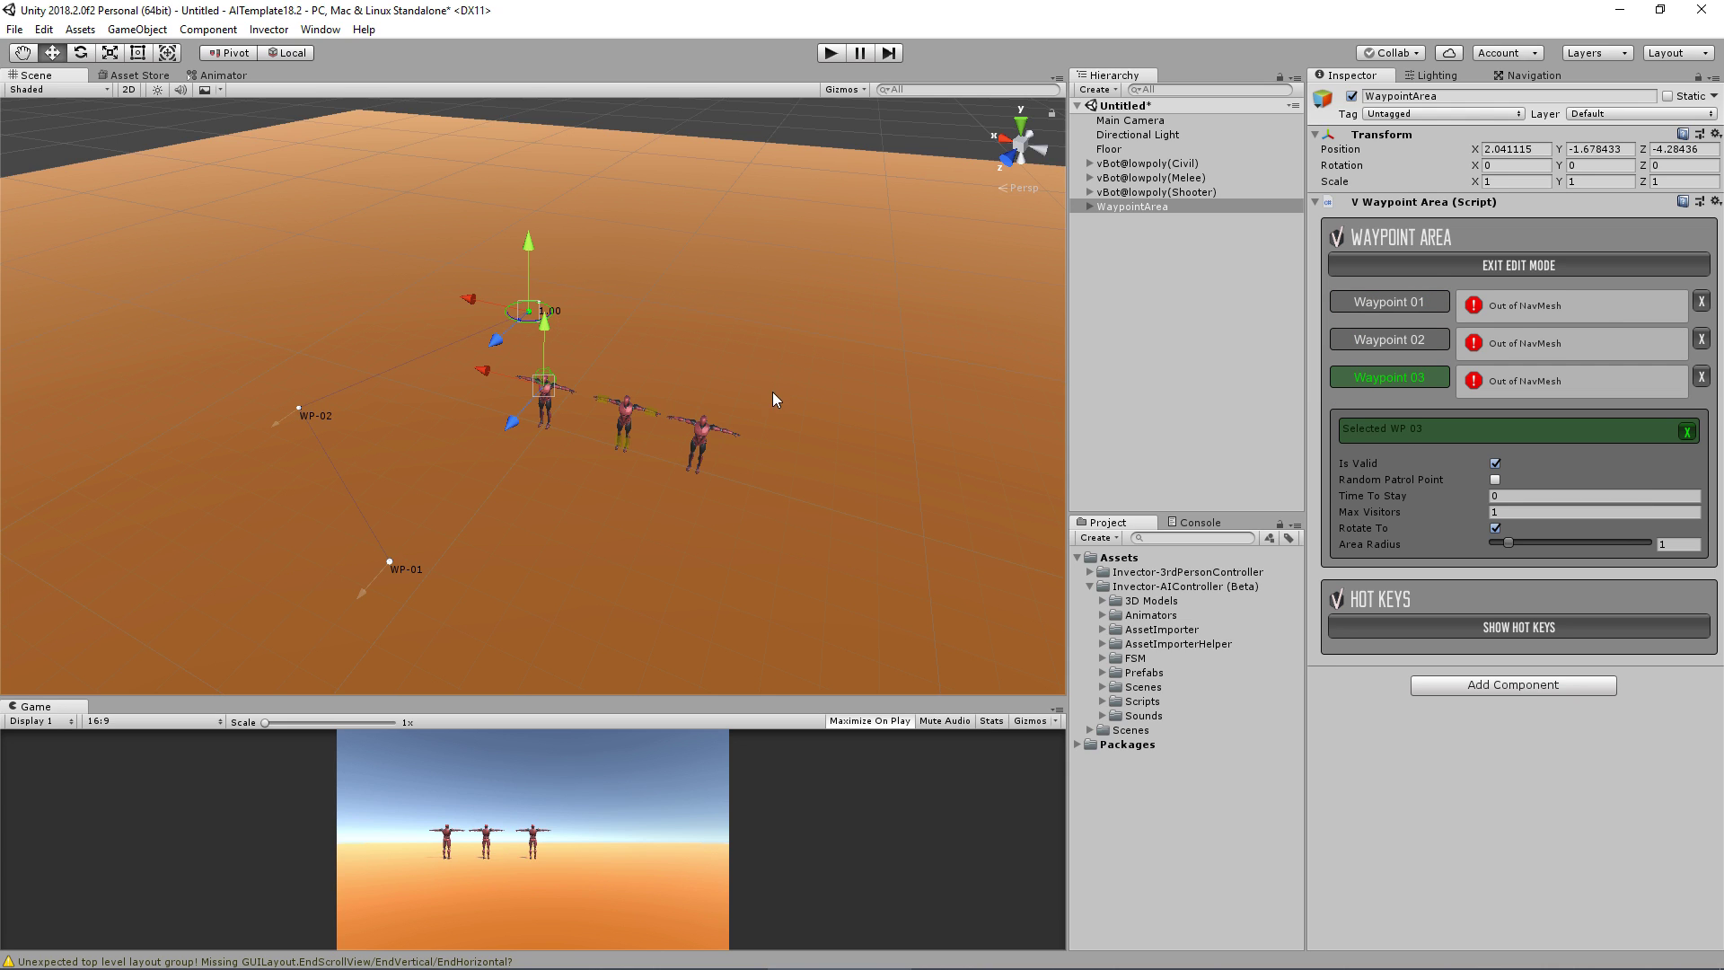
pyautogui.keyDown('shift'); pyautogui.click(772, 418); pyautogui.keyUp('shift')
pyautogui.keyDown('shift'); pyautogui.click(594, 566); pyautogui.keyUp('shift')
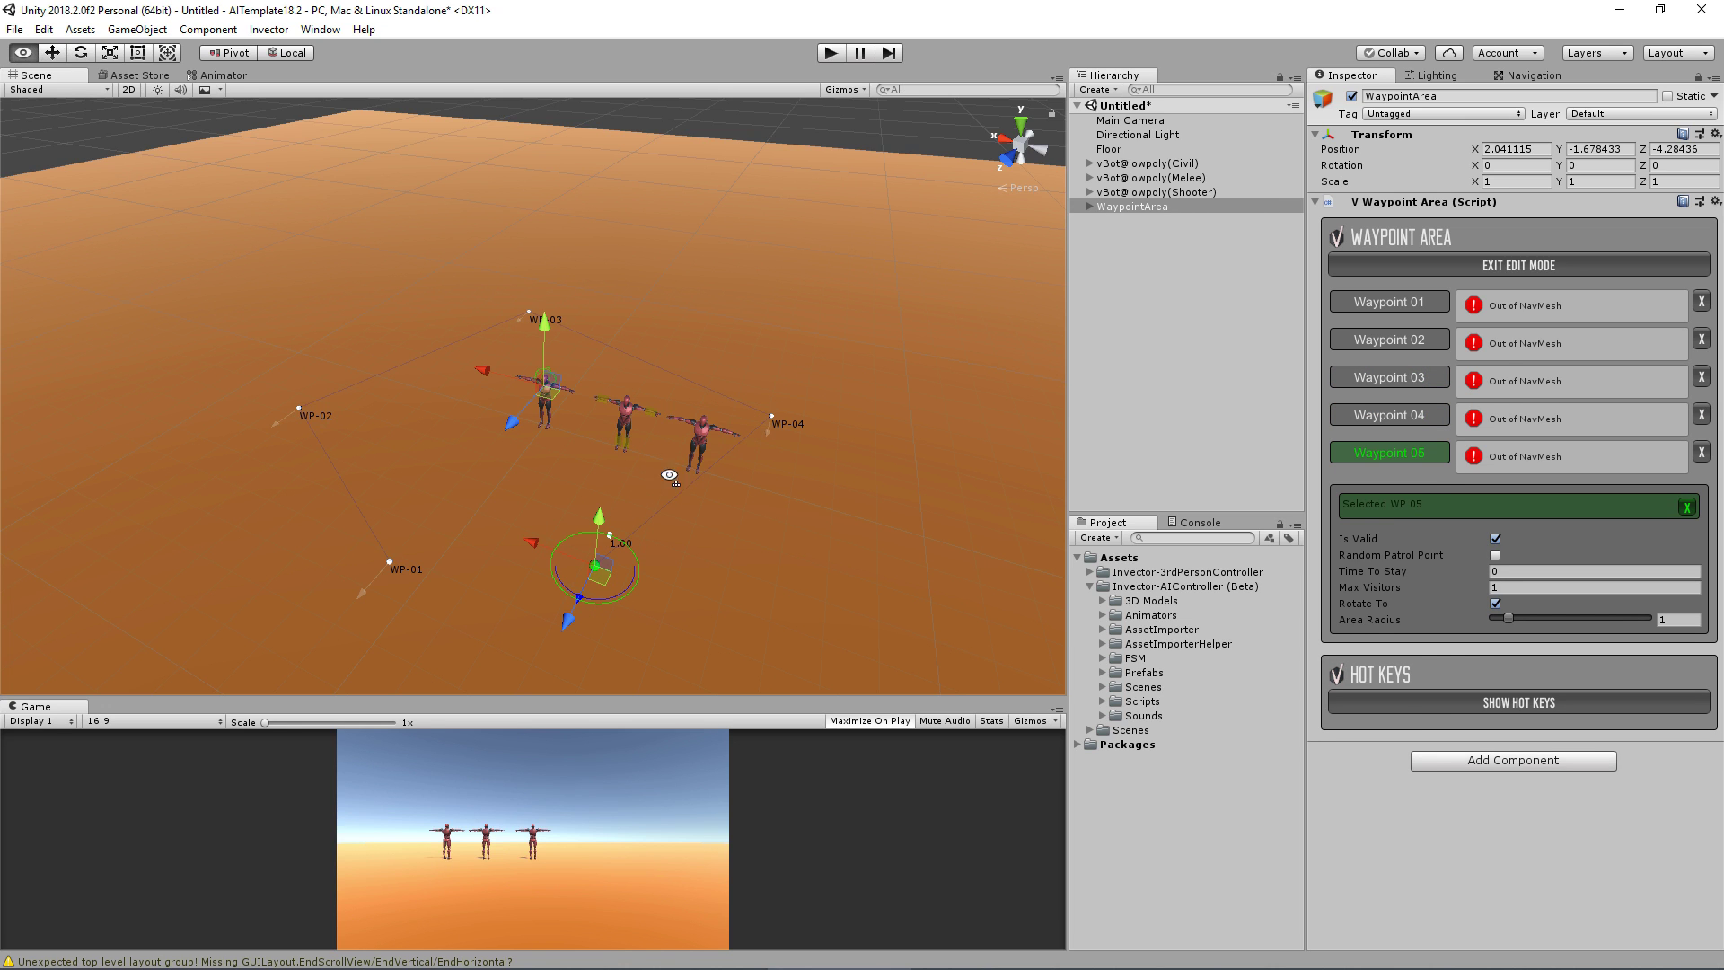
pyautogui.moveTo(635, 477)
pyautogui.keyDown('alt'); pyautogui.mouseDown()
pyautogui.moveTo(624, 463)
pyautogui.moveTo(620, 492)
pyautogui.mouseUp(); pyautogui.keyUp('alt')
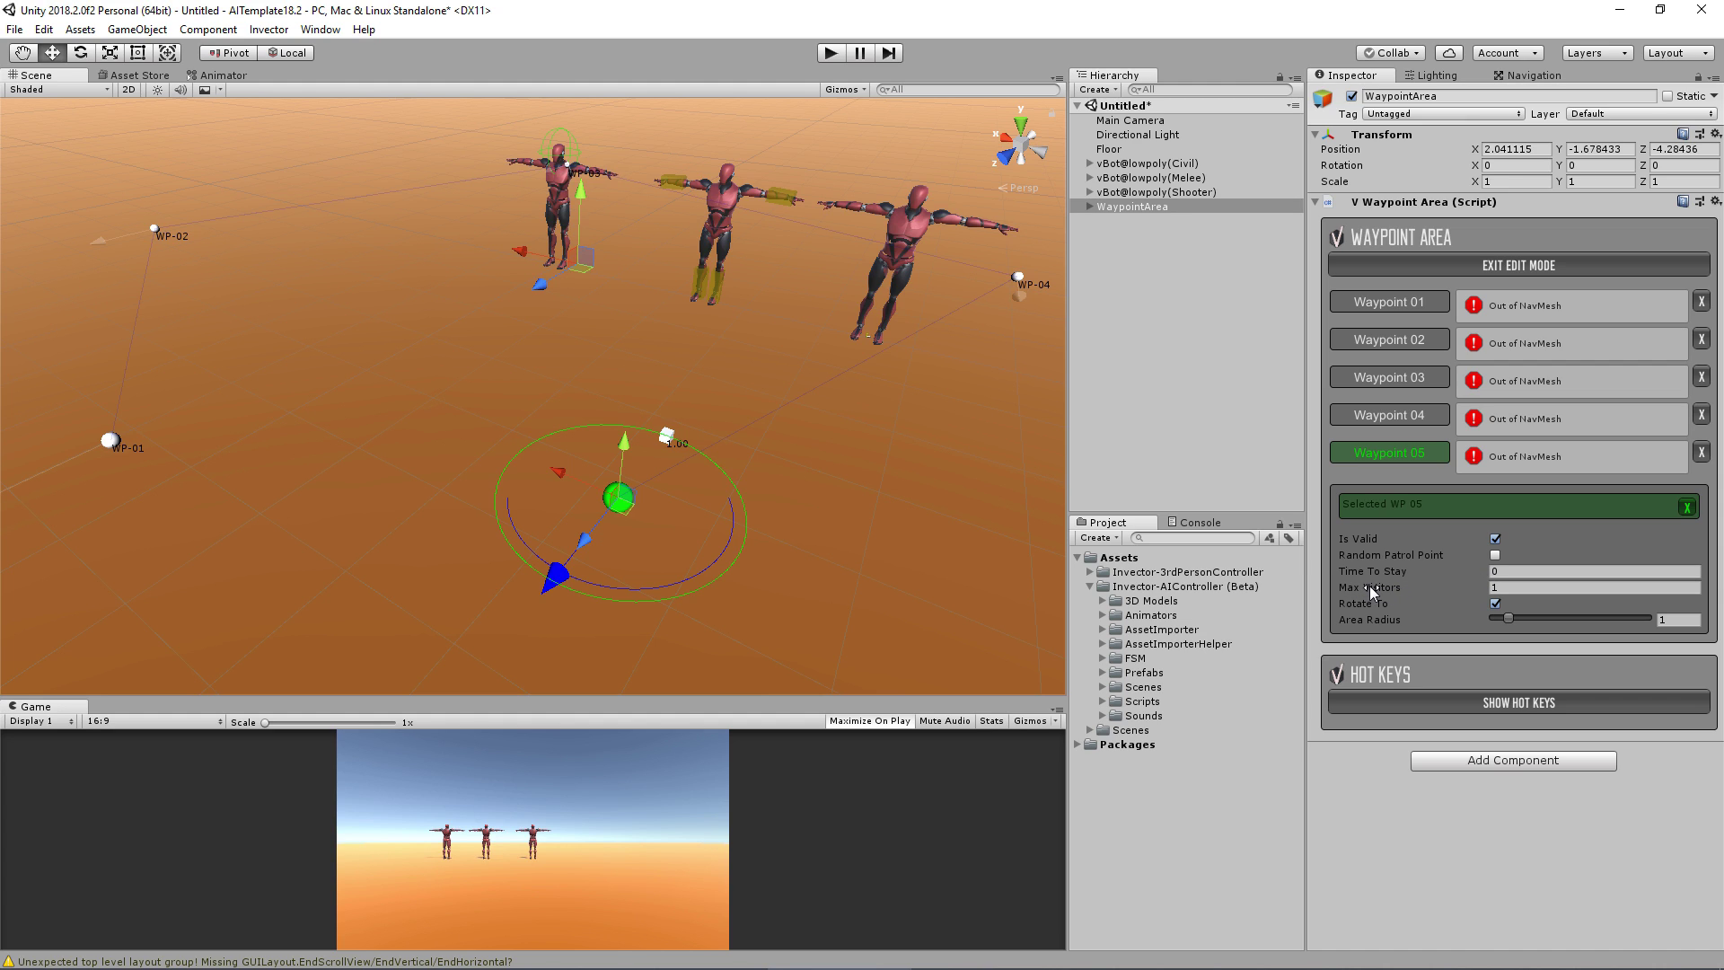
# Toggle Rotate To on WP-05 and turn its facing direction
pyautogui.click(1495, 603)
pyautogui.moveTo(564, 585)
pyautogui.mouseDown()
pyautogui.moveTo(679, 586)
pyautogui.moveTo(913, 489)
pyautogui.mouseUp()
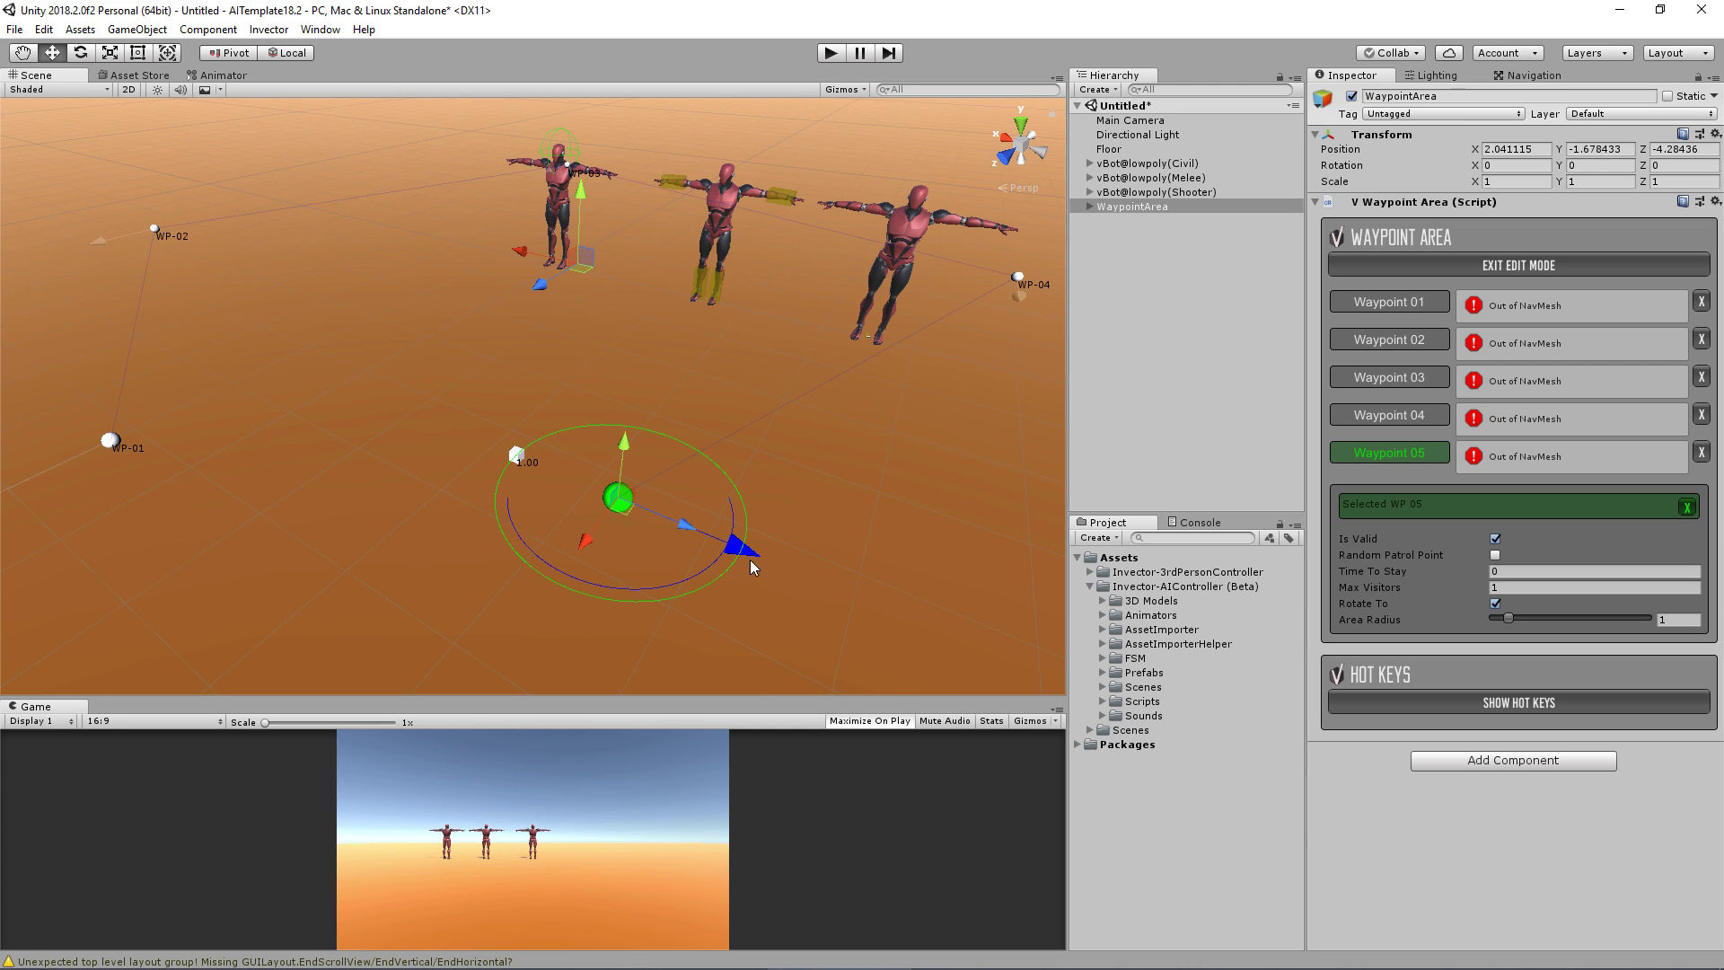
pyautogui.keyDown('alt'); pyautogui.moveTo(834, 424); pyautogui.dragTo(804, 492); pyautogui.keyUp('alt')
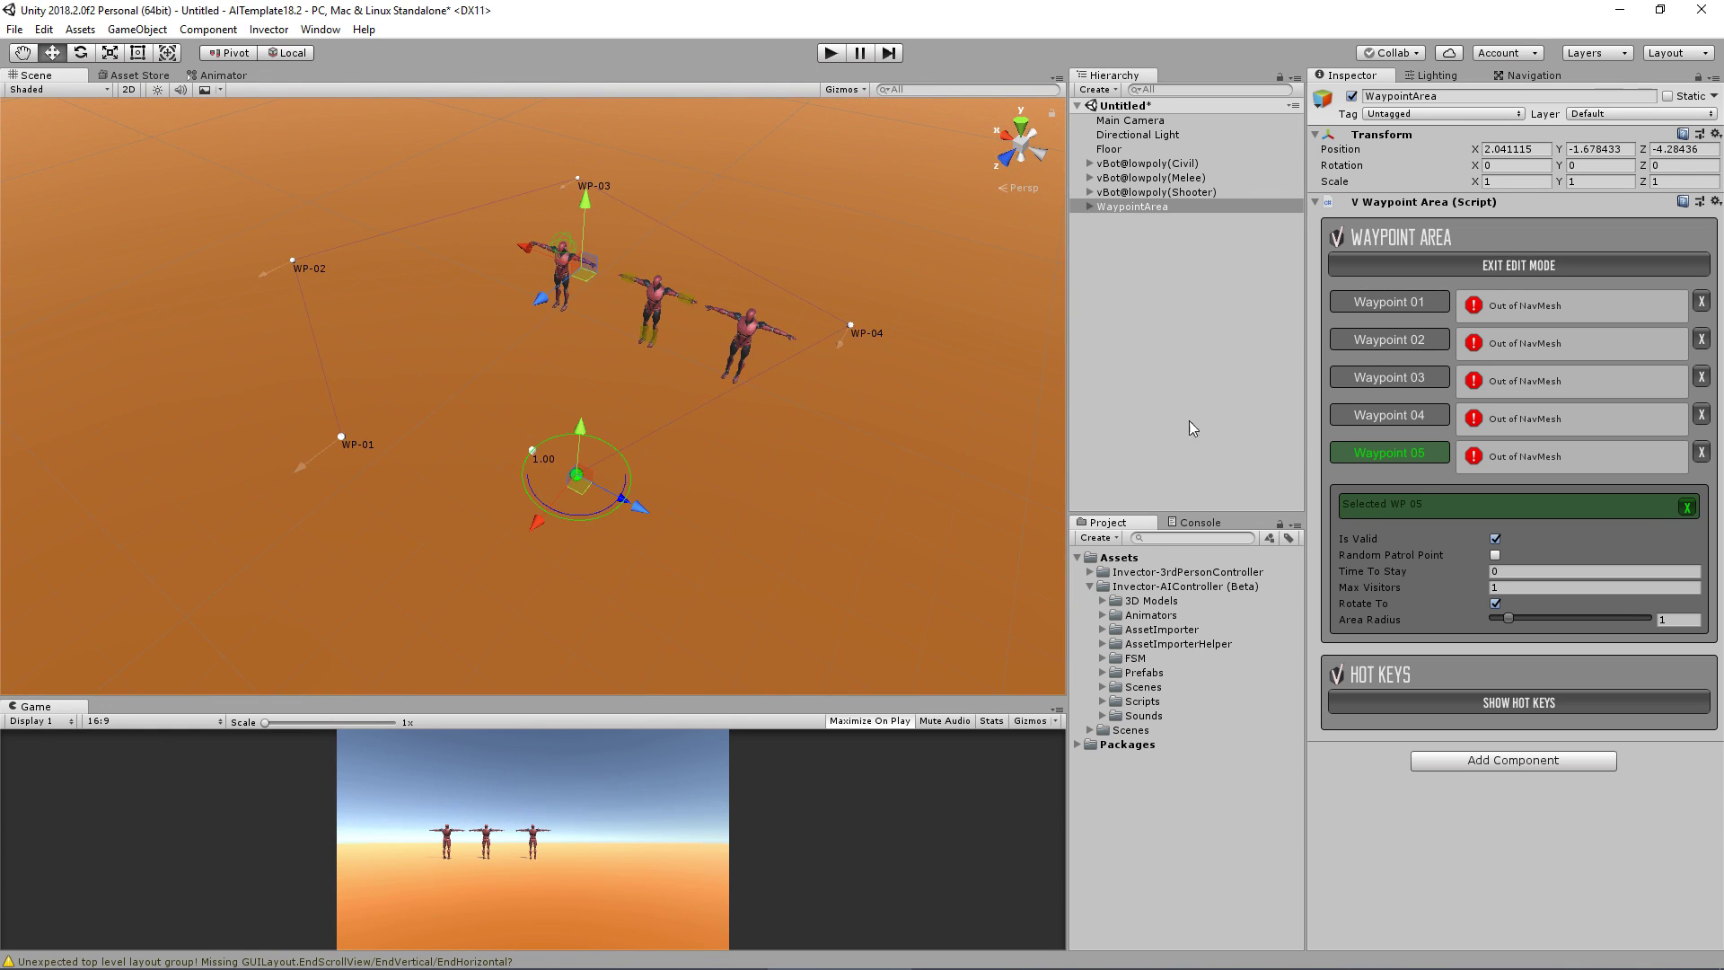
# Turn the facing directions of waypoints WP-03 and WP-02
pyautogui.click(852, 326)
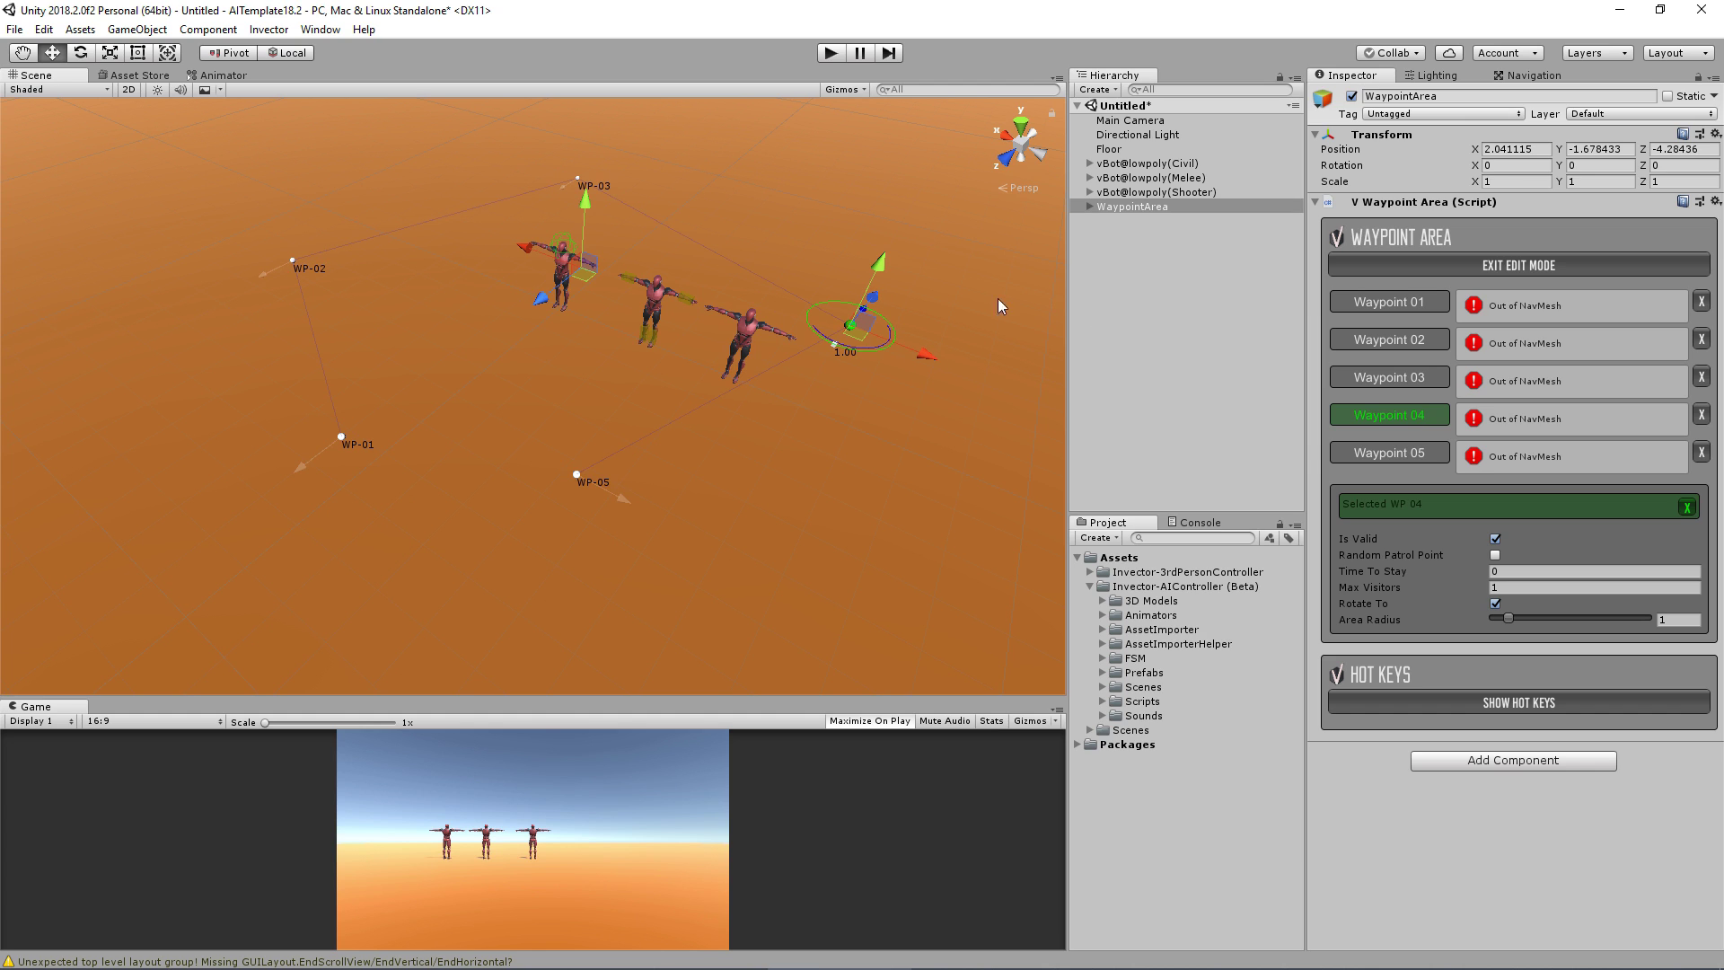
pyautogui.click(578, 179)
pyautogui.moveTo(584, 199); pyautogui.dragTo(716, 236)
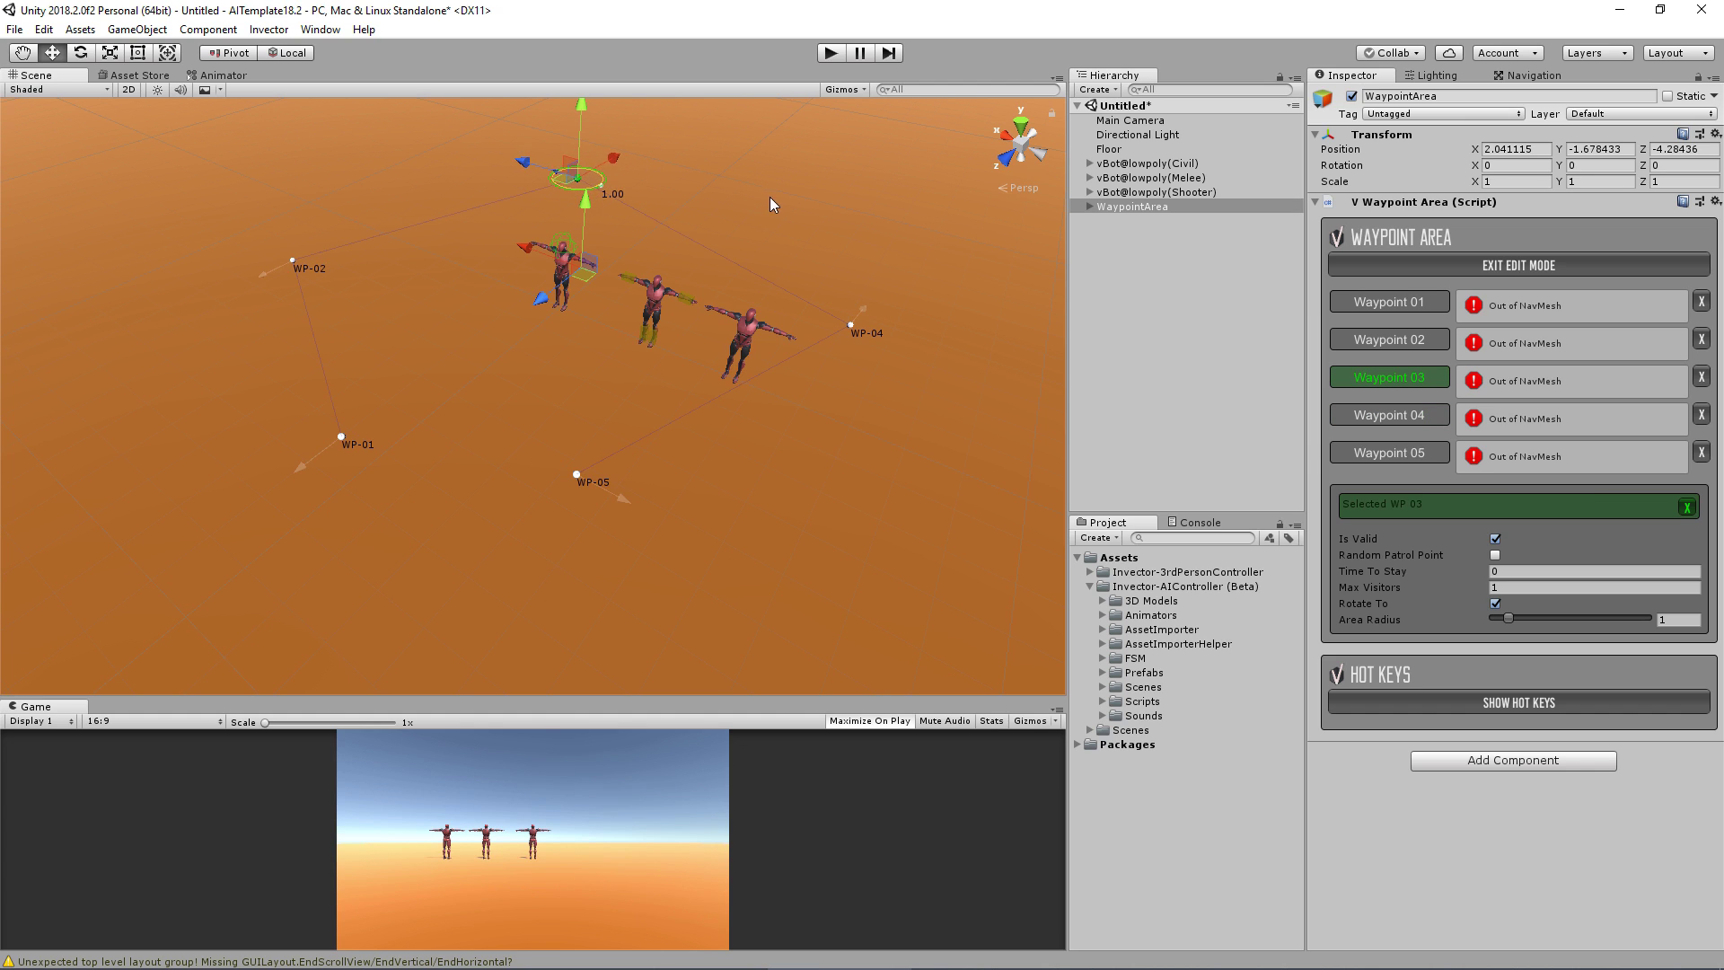
pyautogui.click(292, 260)
pyautogui.moveTo(223, 305); pyautogui.dragTo(229, 309)
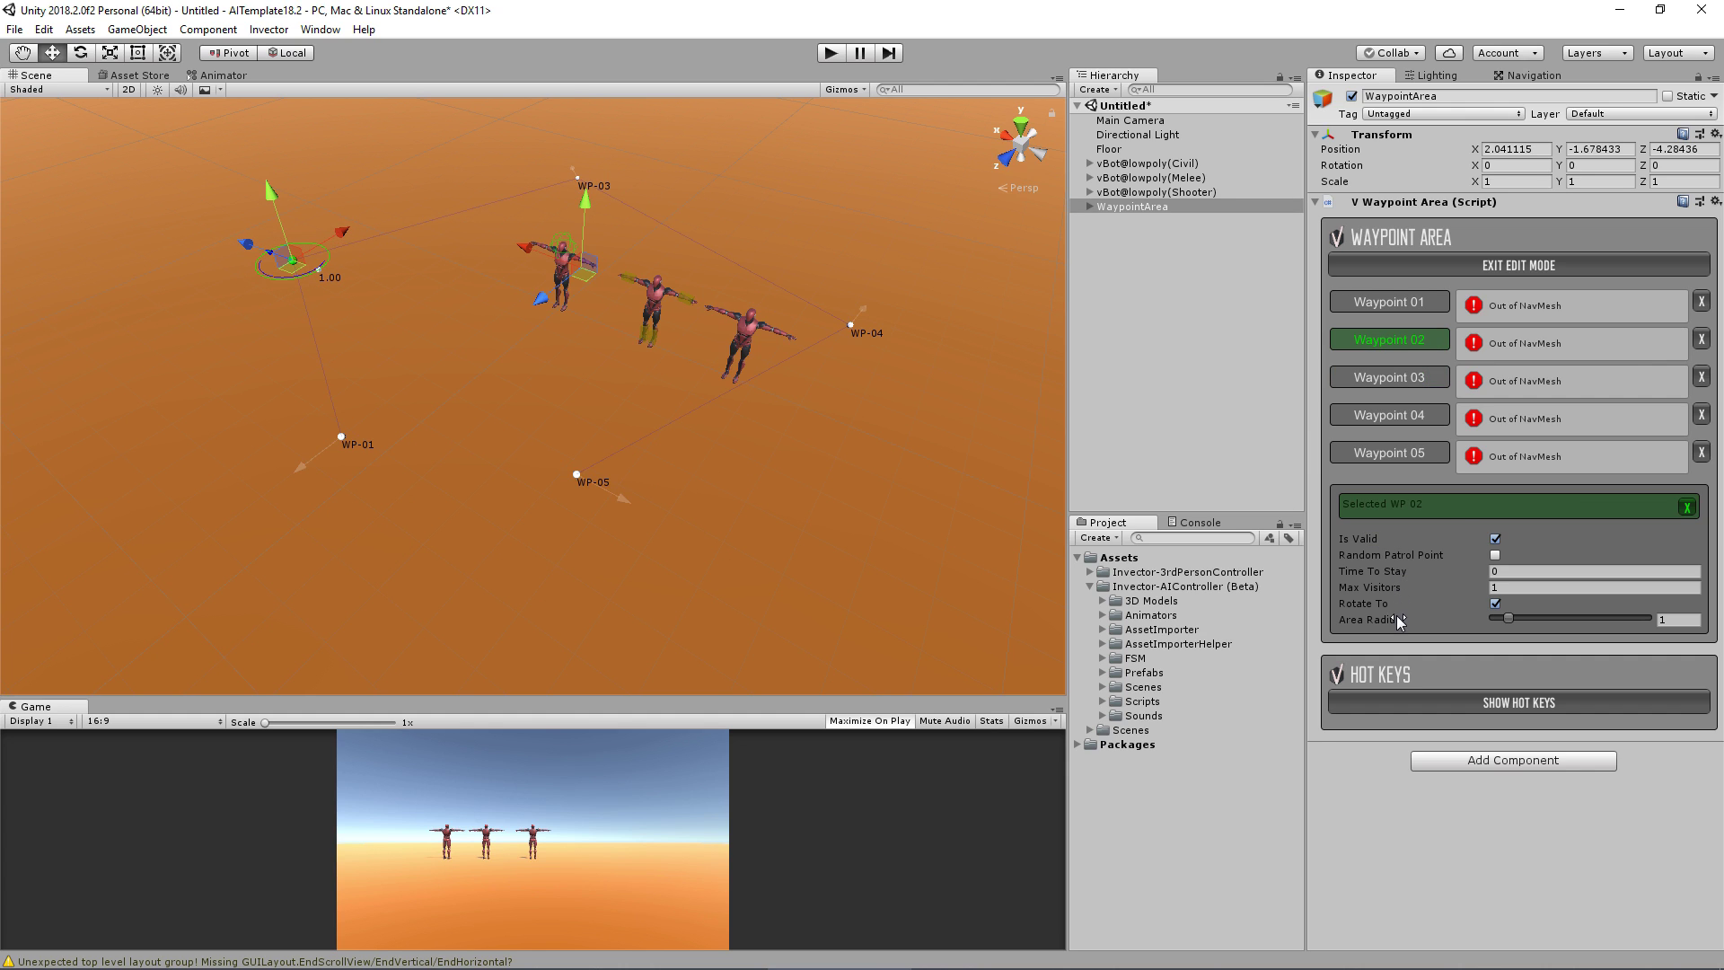
# Give all five WaypointArea nodes a Time To Stay of 3, then reselect WaypointArea
pyautogui.click(1088, 206)
pyautogui.keyDown('shift'); pyautogui.click(1124, 279); pyautogui.keyUp('shift')
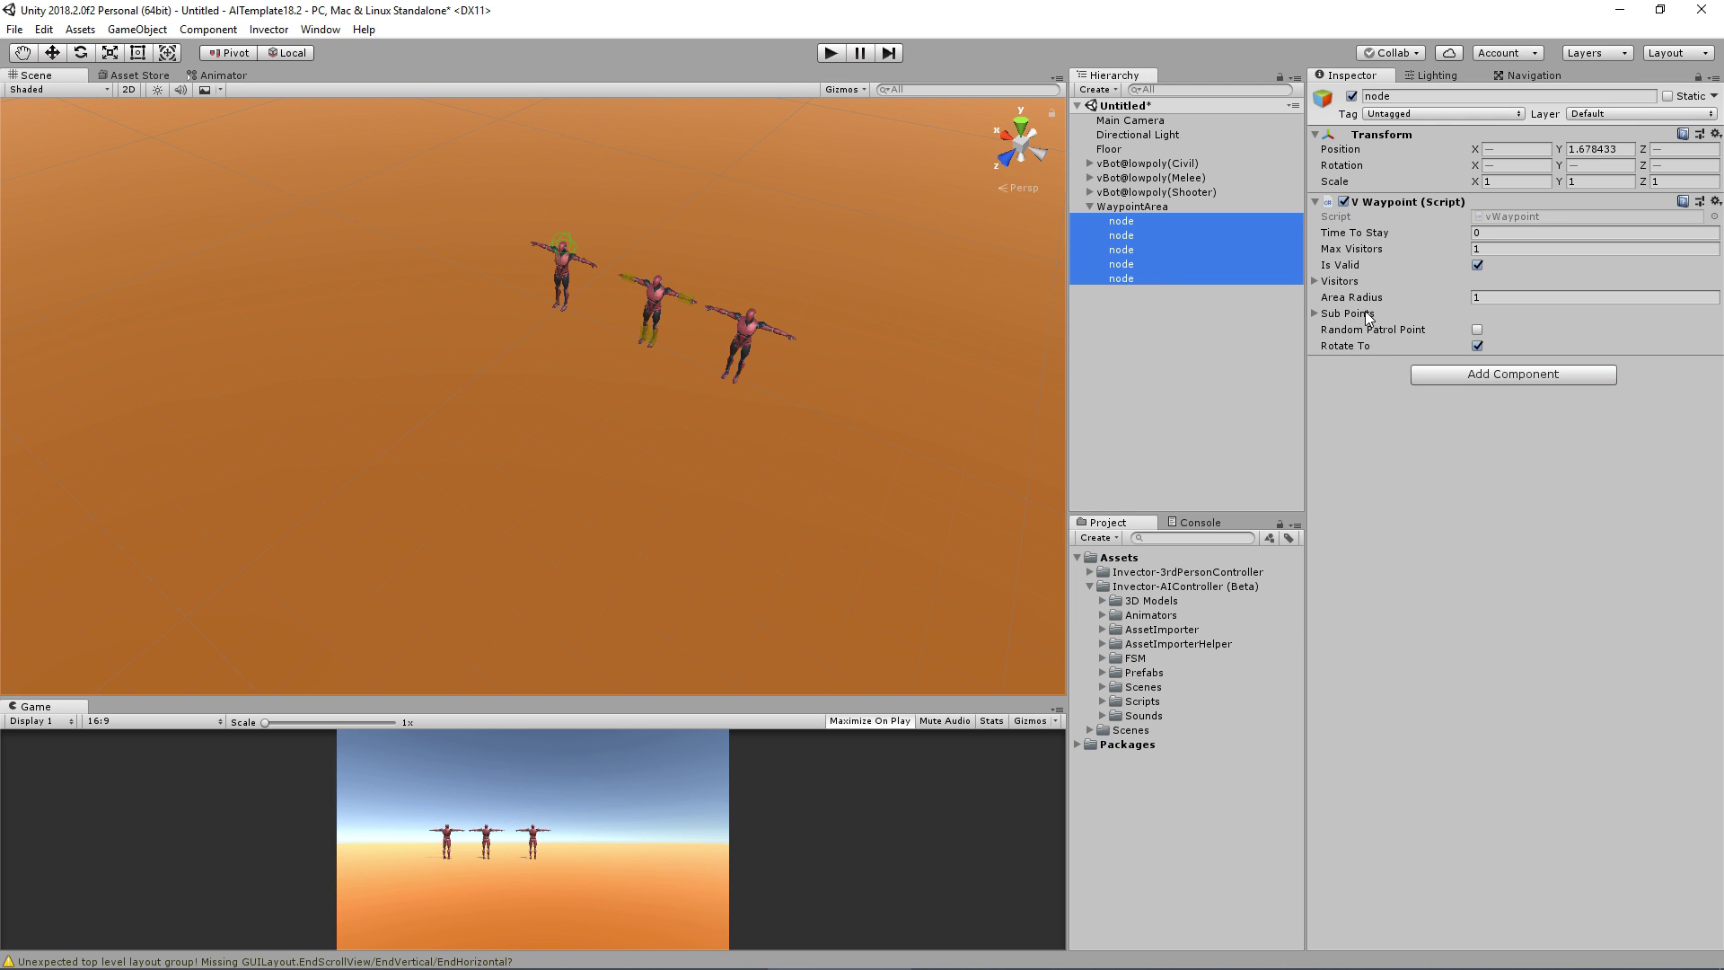
pyautogui.click(1490, 232)
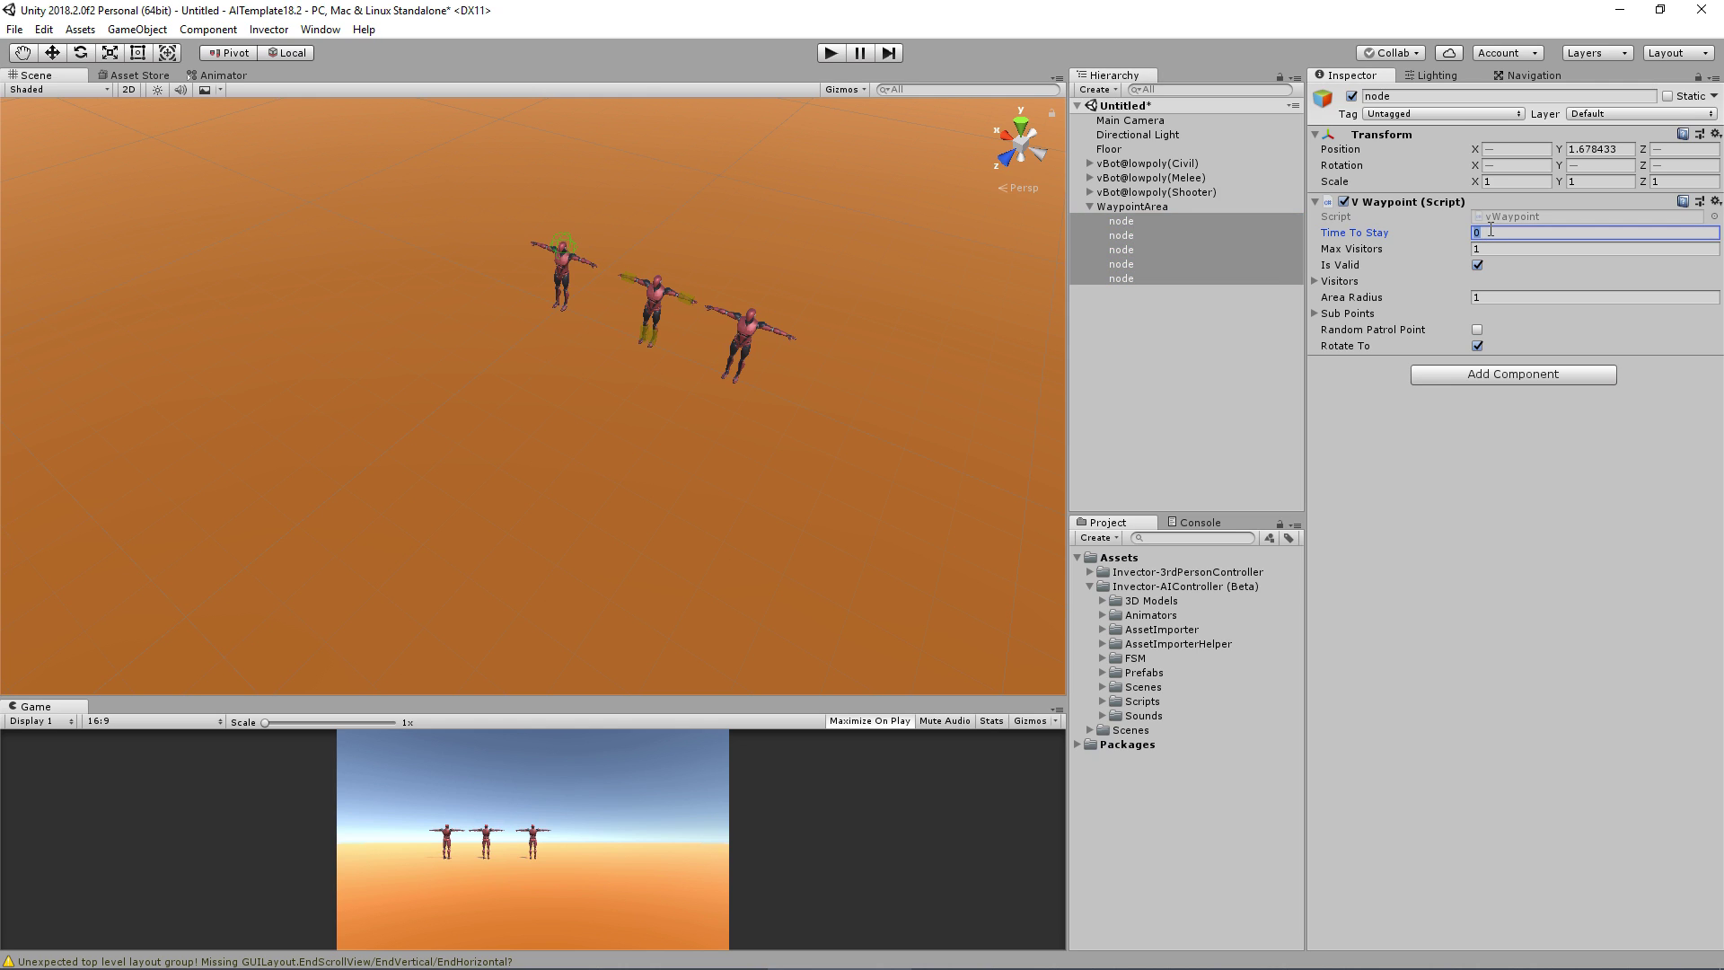
pyautogui.write('3')
pyautogui.click(1130, 208)
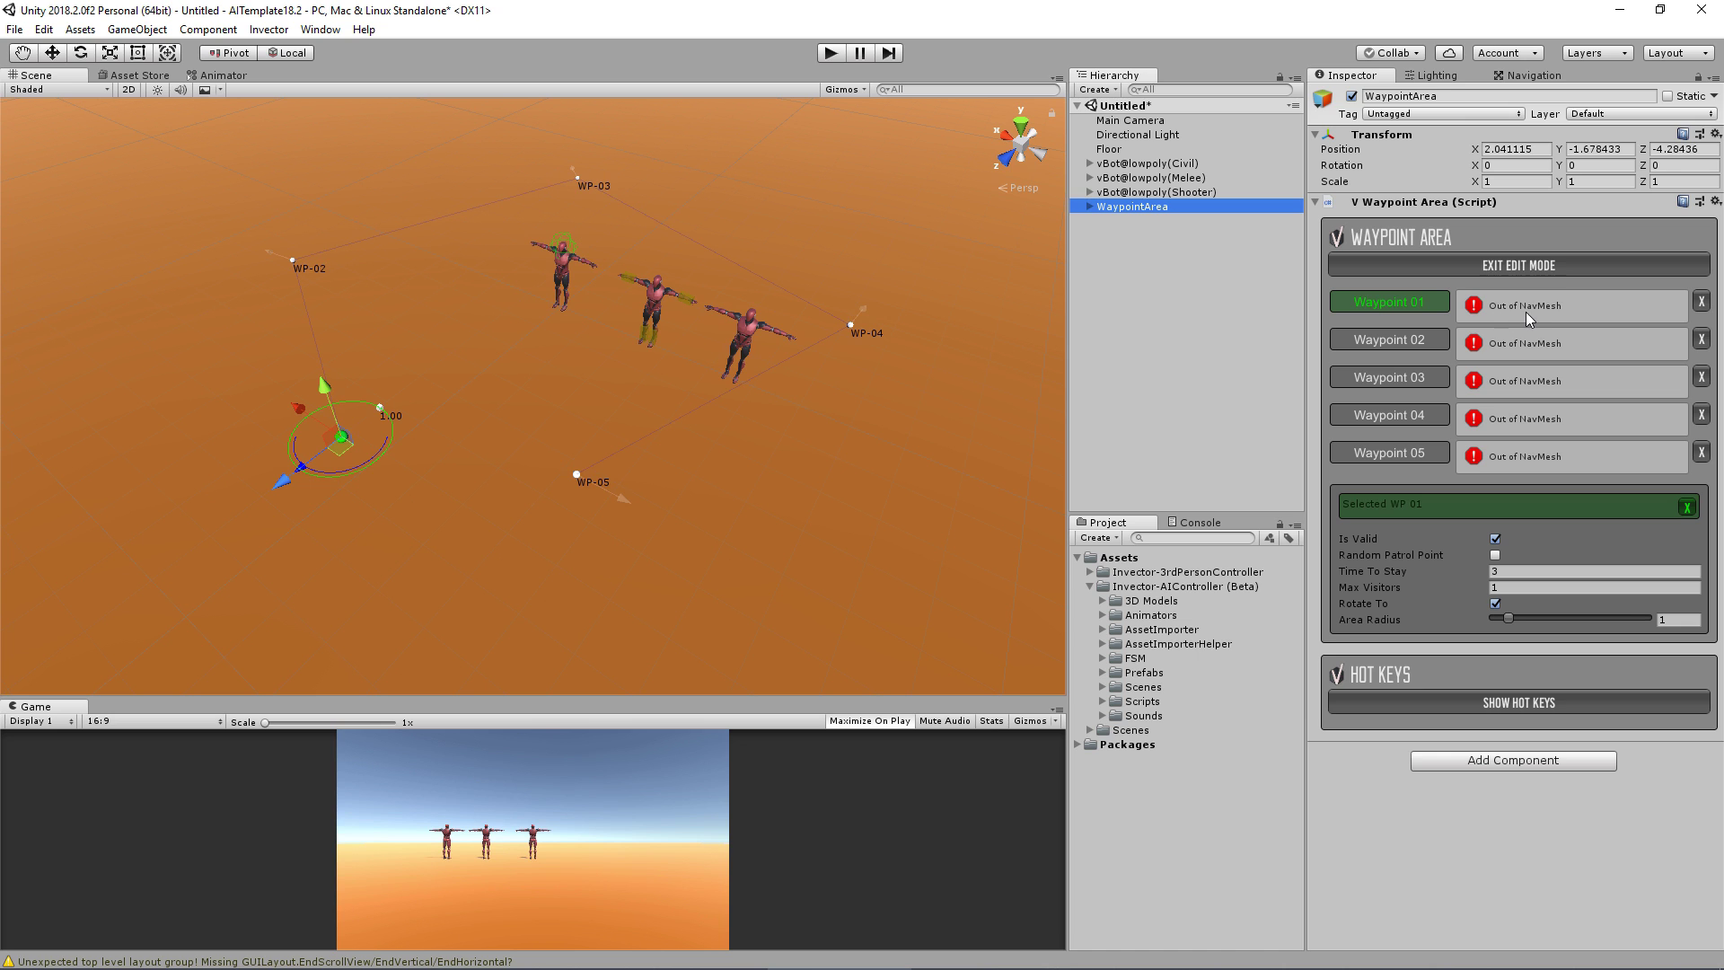
# Exit waypoint edit mode and mark the Floor as Static
pyautogui.click(1542, 266)
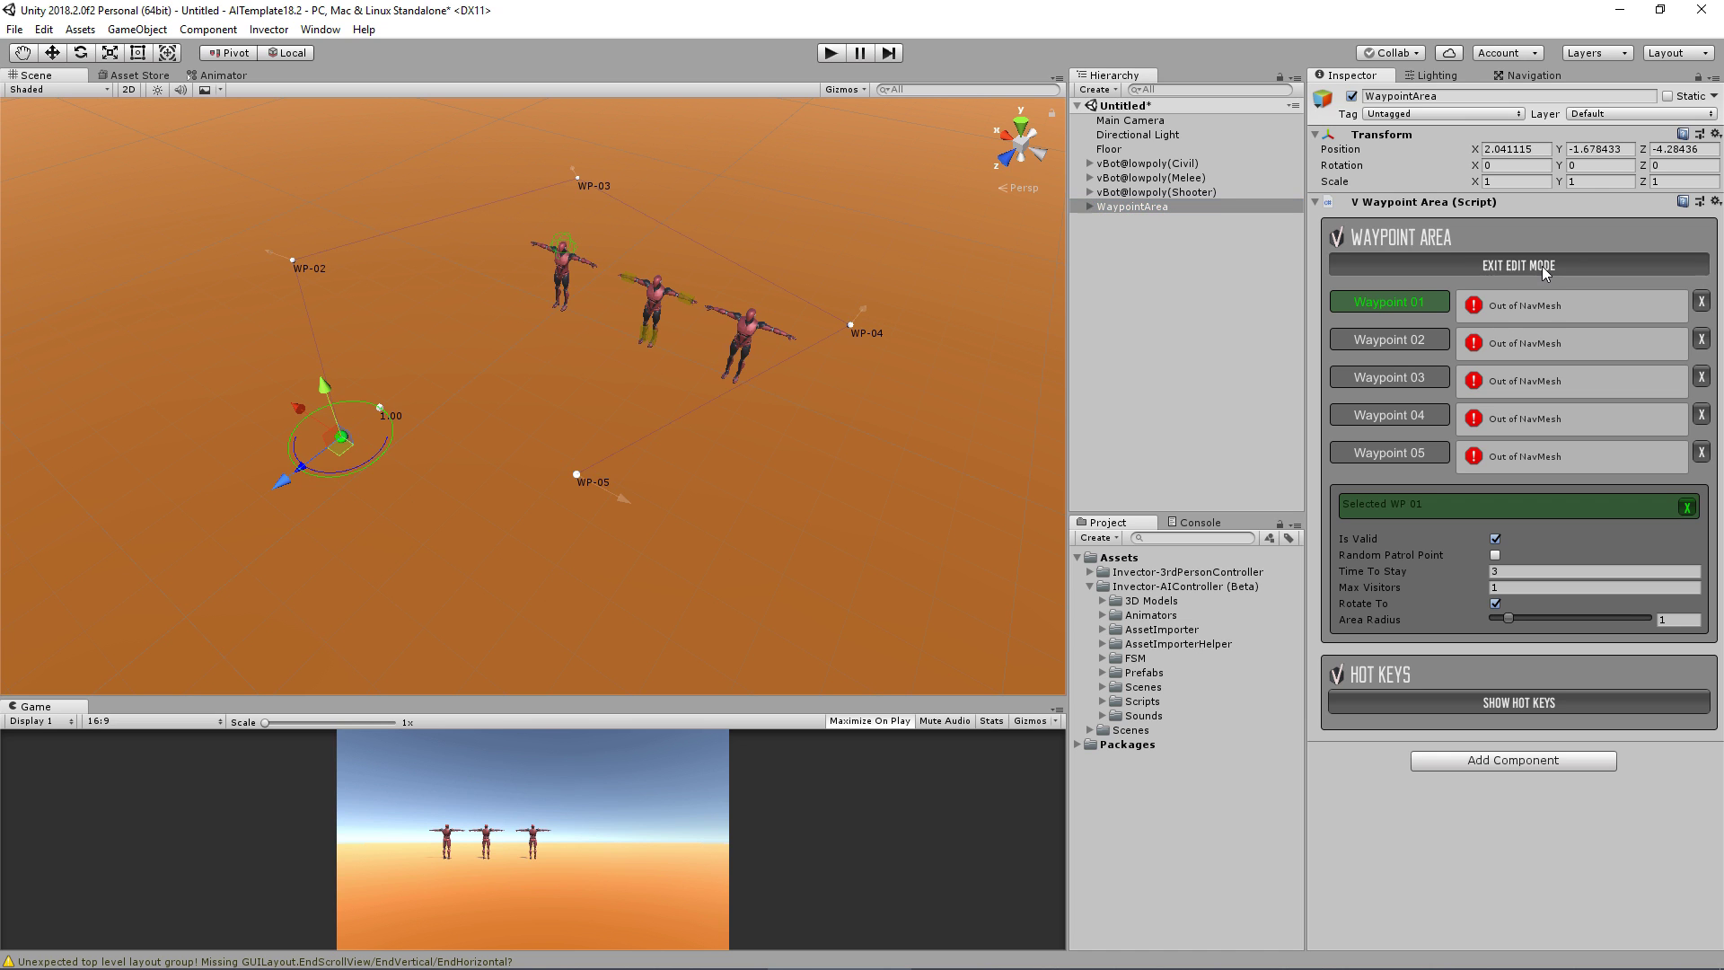
pyautogui.keyDown('alt'); pyautogui.moveTo(788, 309); pyautogui.dragTo(783, 309); pyautogui.keyUp('alt')
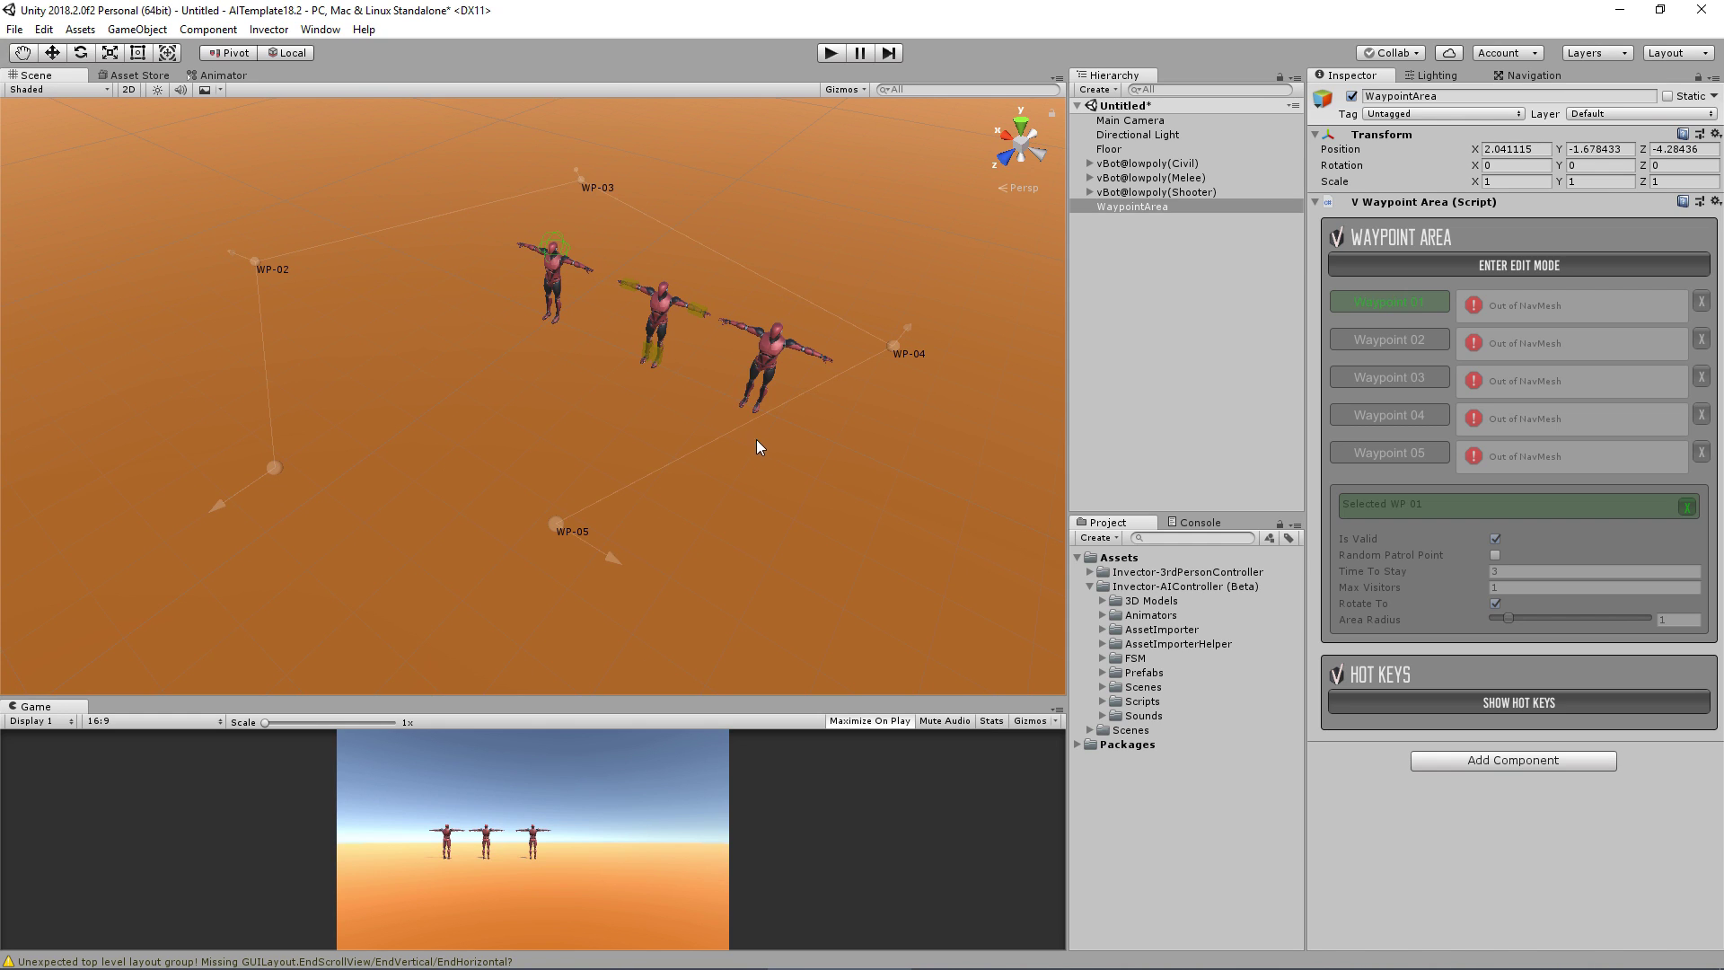
pyautogui.click(1133, 247)
pyautogui.click(842, 489)
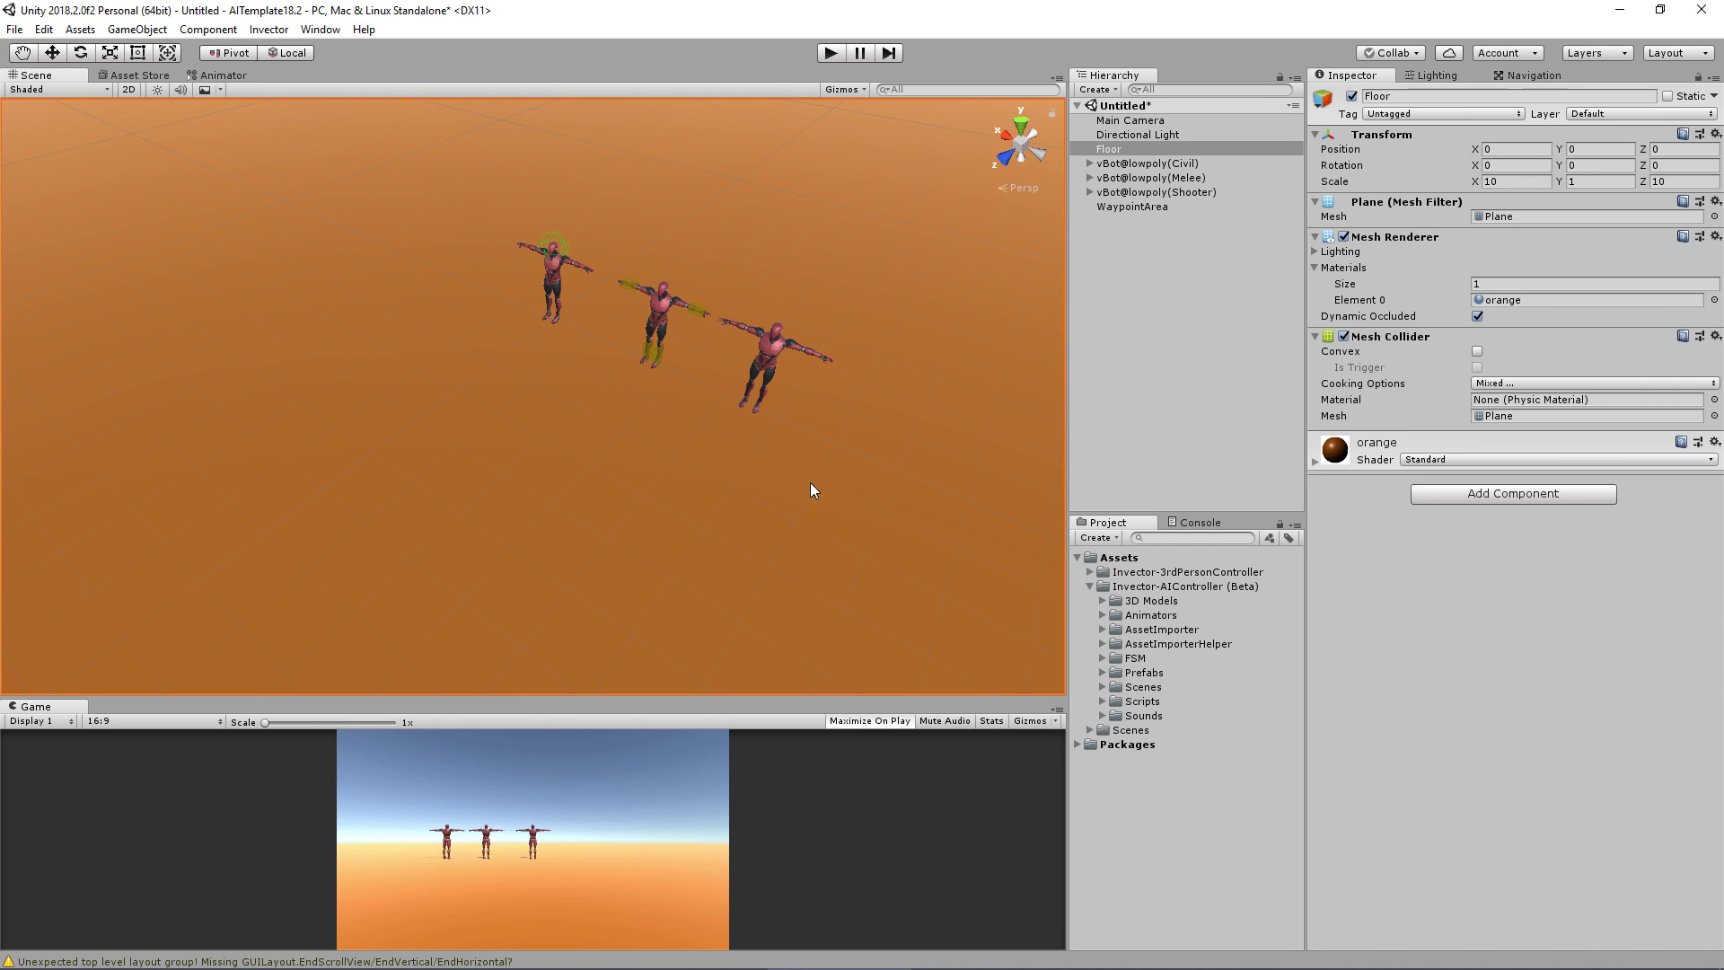
pyautogui.moveTo(812, 489)
pyautogui.keyDown('alt'); pyautogui.mouseDown()
pyautogui.moveTo(808, 335)
pyautogui.moveTo(503, 342)
pyautogui.moveTo(919, 335)
pyautogui.moveTo(908, 362)
pyautogui.moveTo(828, 386)
pyautogui.mouseUp(); pyautogui.keyUp('alt')
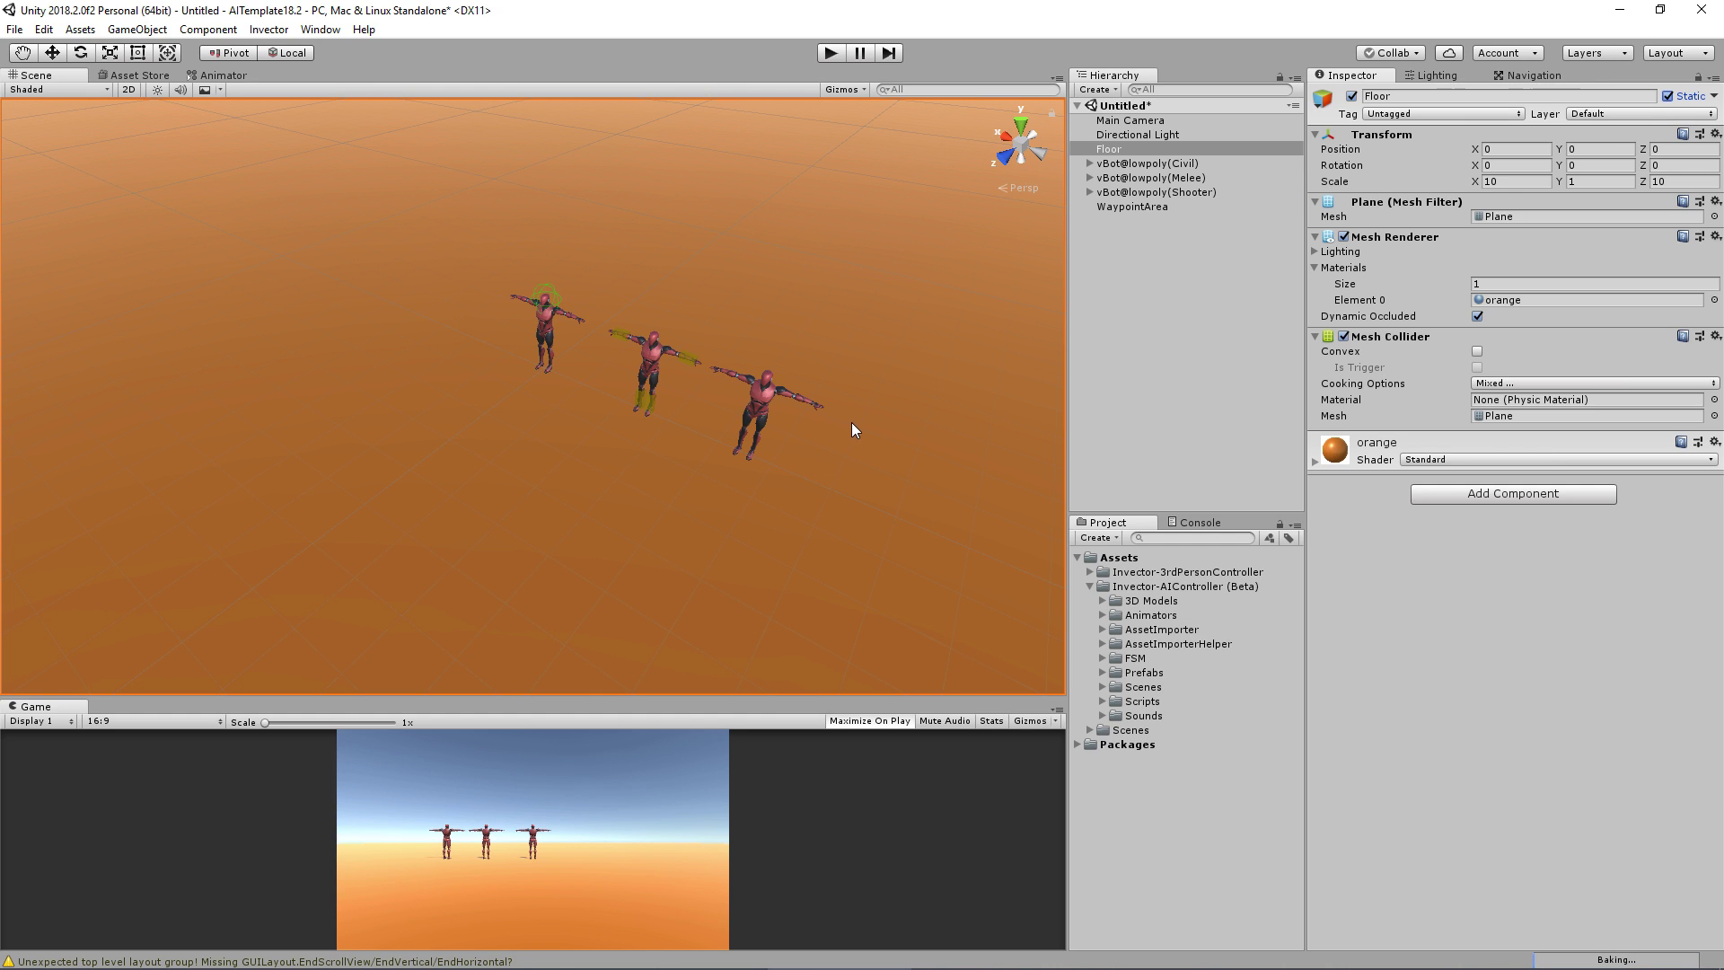
# Save the scene as TutorialDemo
pyautogui.hotkey('ctrl', 's')
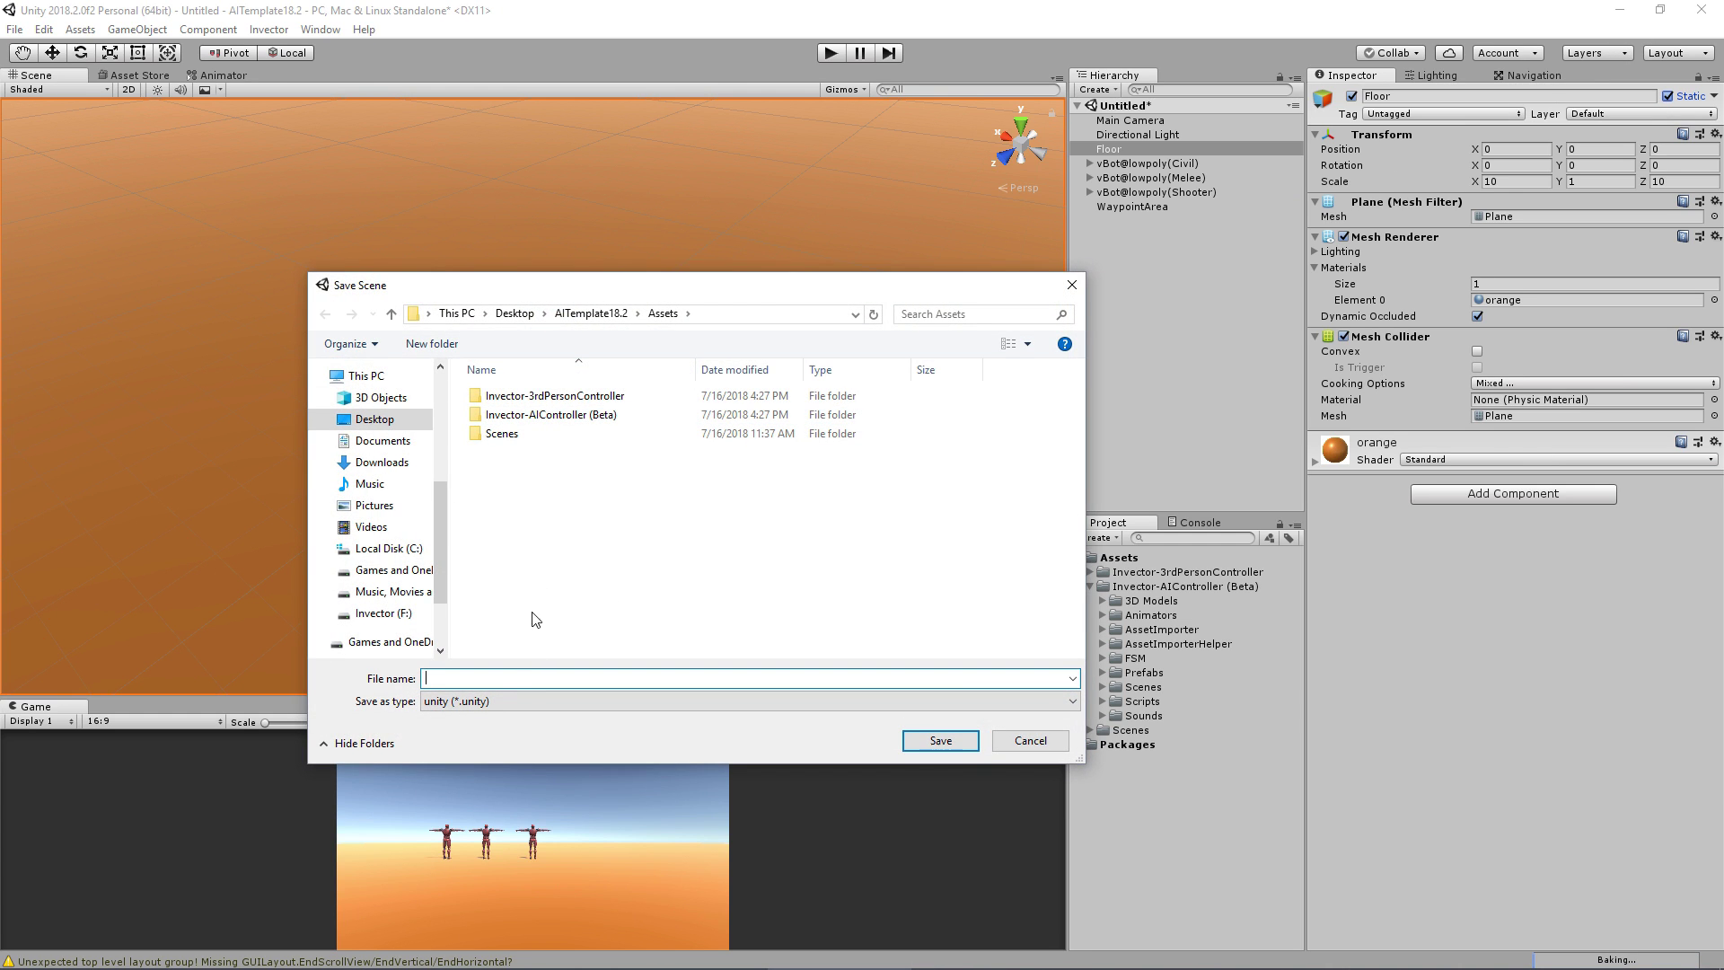
pyautogui.write('TutorialDemo')
pyautogui.press('Return')
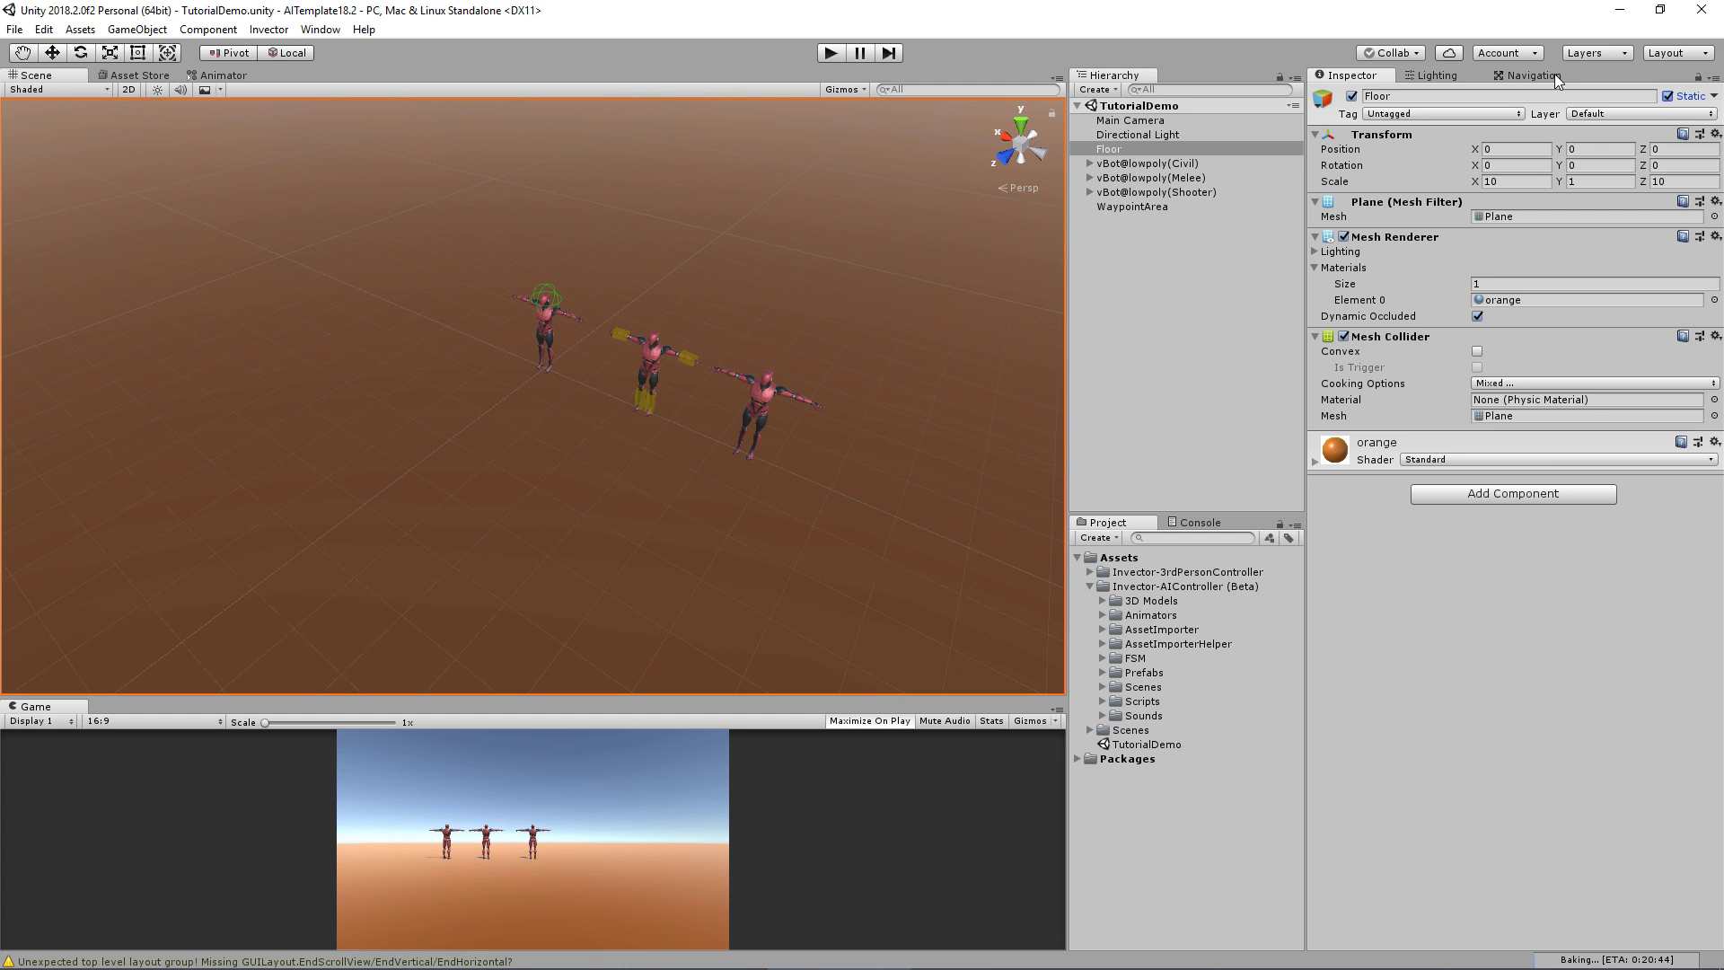
# Bake the NavMesh over the floor from the Navigation window's Bake tab
pyautogui.click(321, 30)
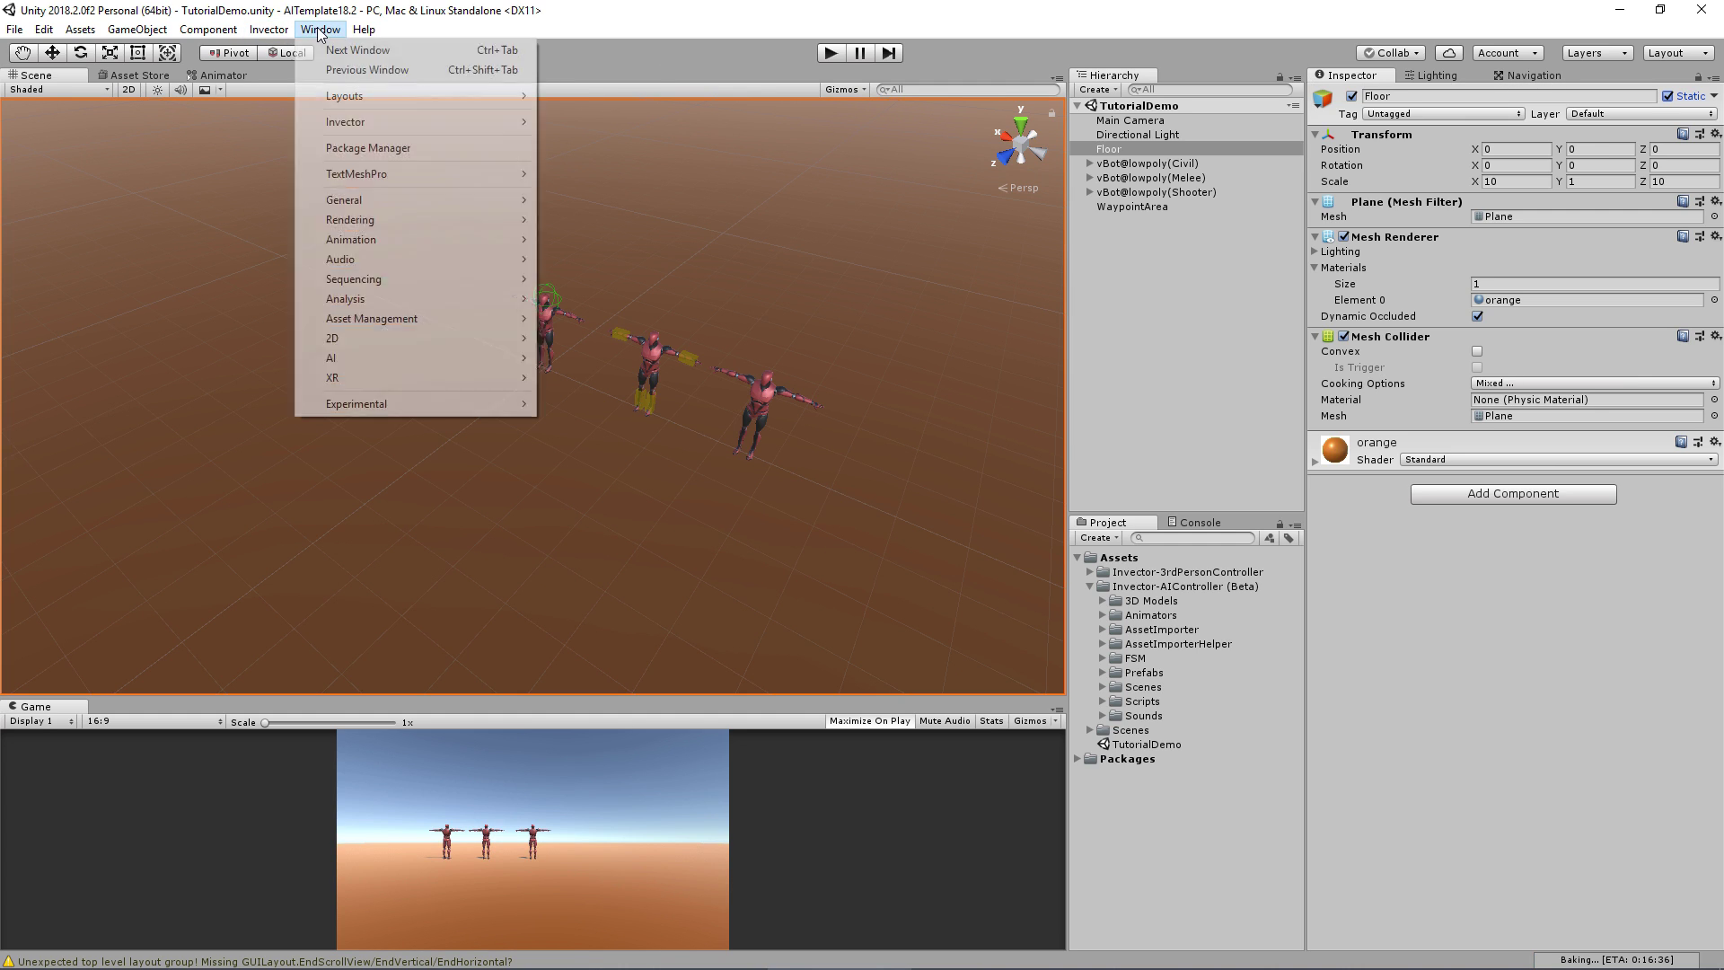
pyautogui.moveTo(353, 358)
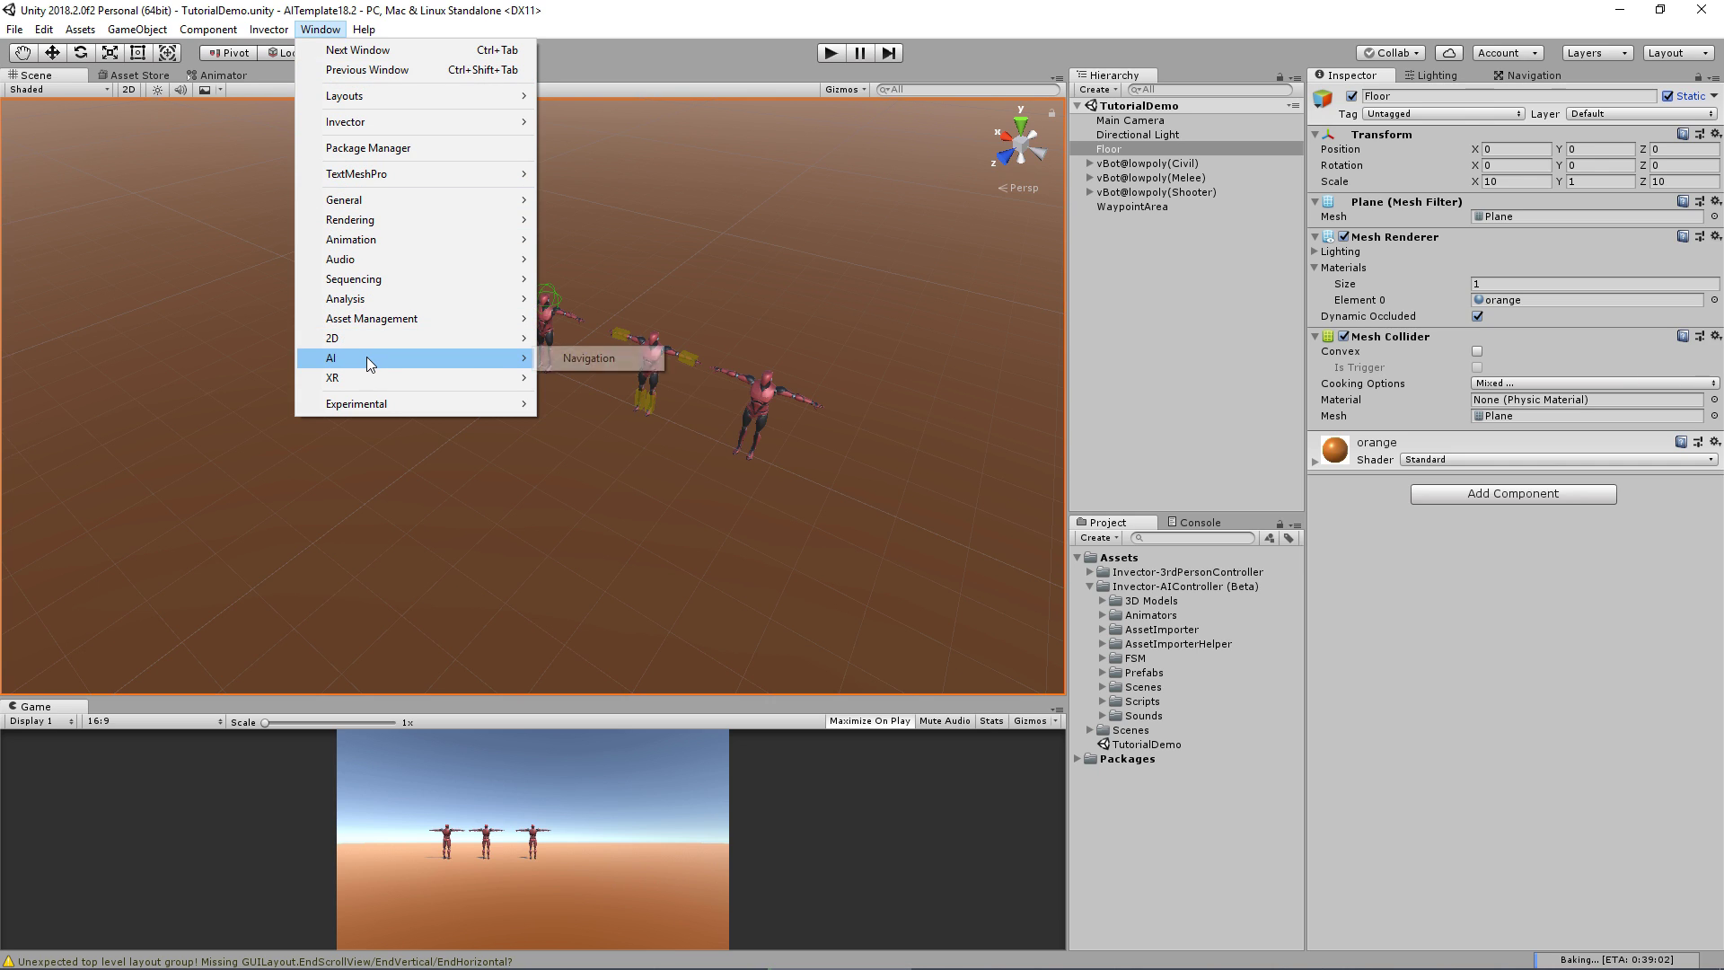
pyautogui.click(579, 364)
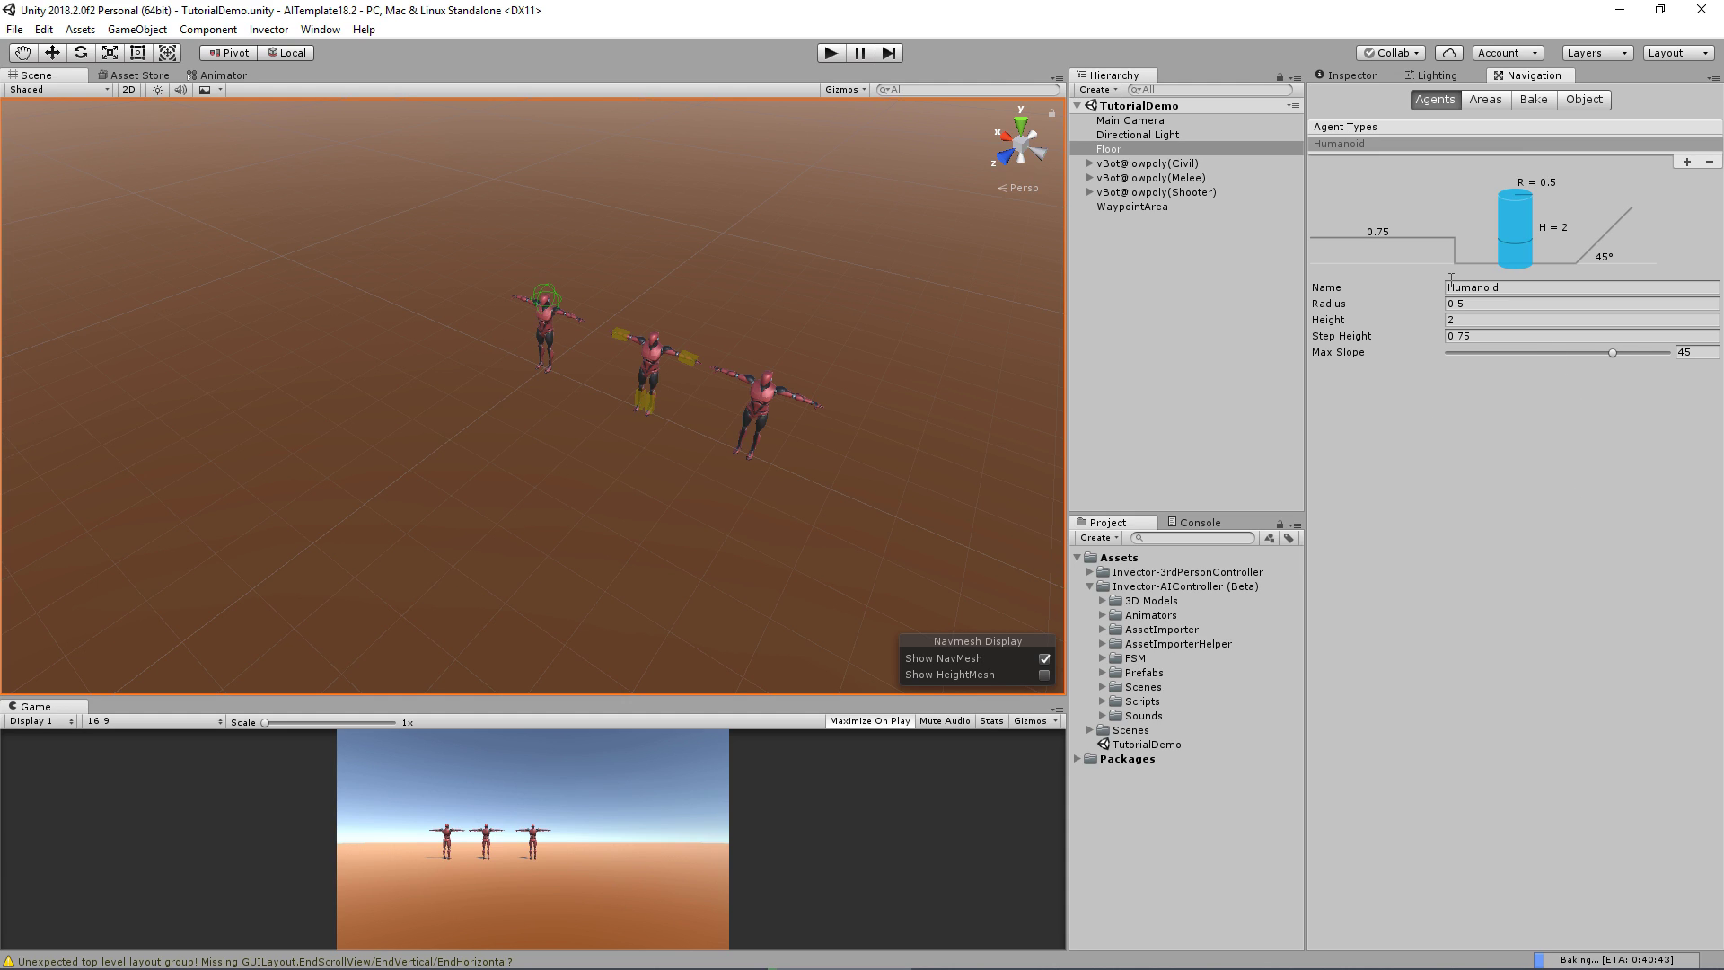
pyautogui.click(1533, 101)
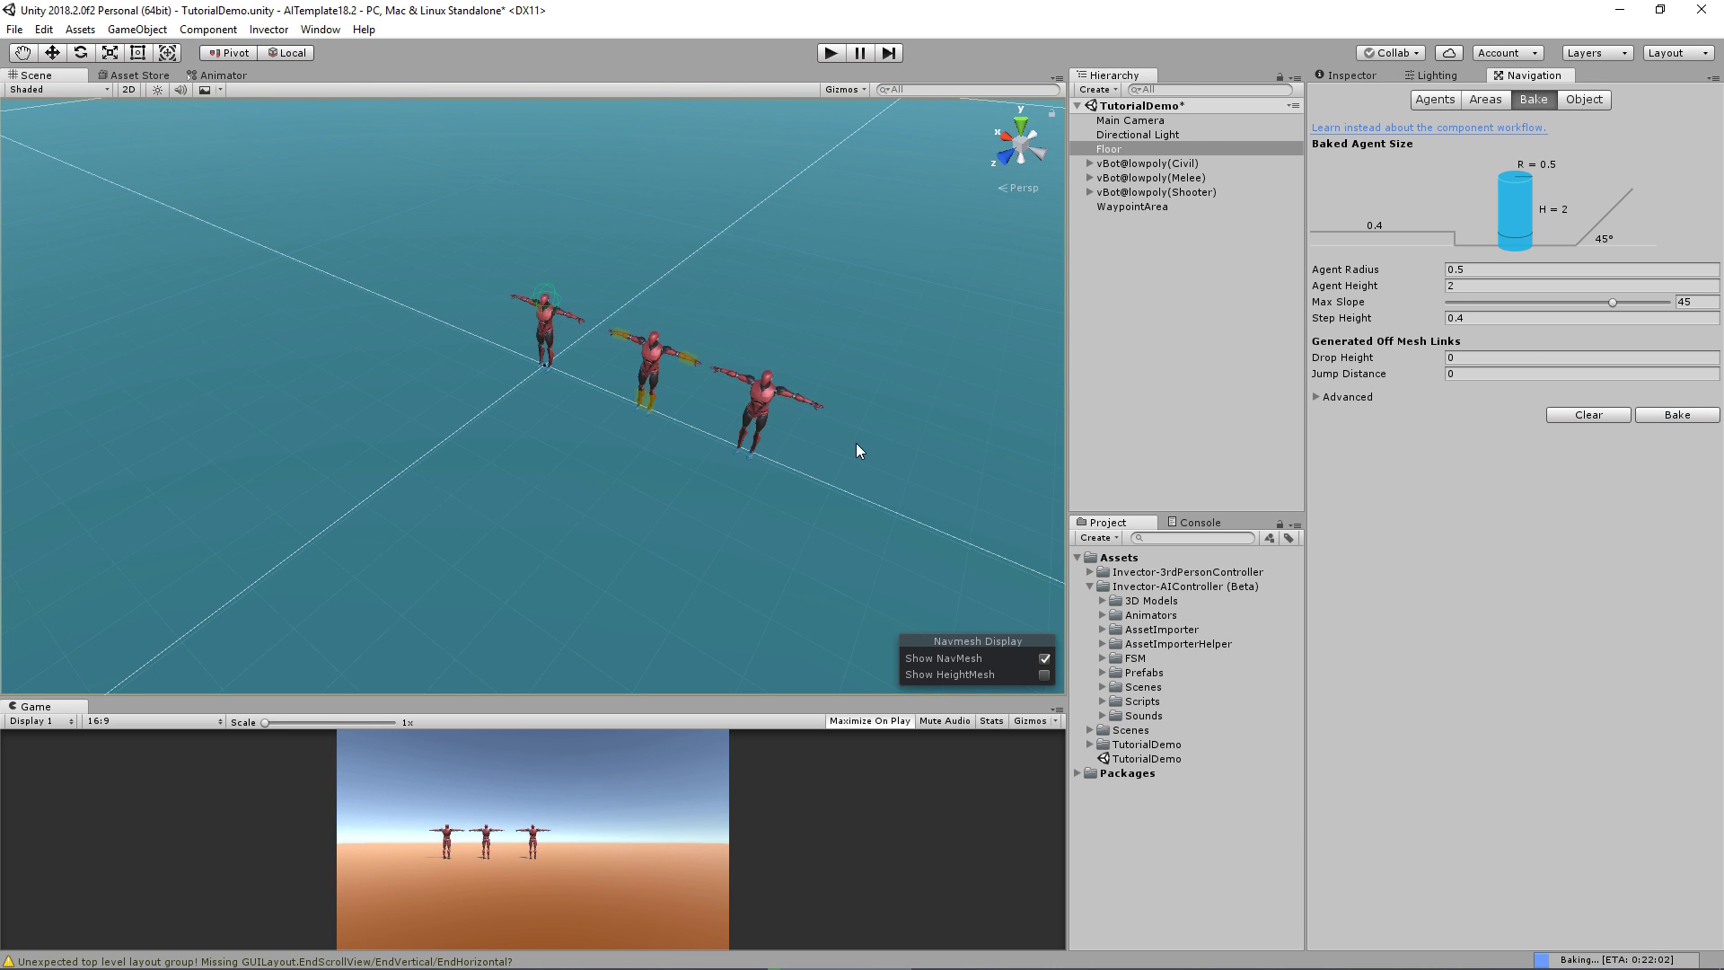
pyautogui.moveTo(855, 444)
pyautogui.keyDown('alt'); pyautogui.mouseDown()
pyautogui.moveTo(500, 361)
pyautogui.moveTo(937, 417)
pyautogui.moveTo(440, 482)
pyautogui.mouseUp(); pyautogui.keyUp('alt')
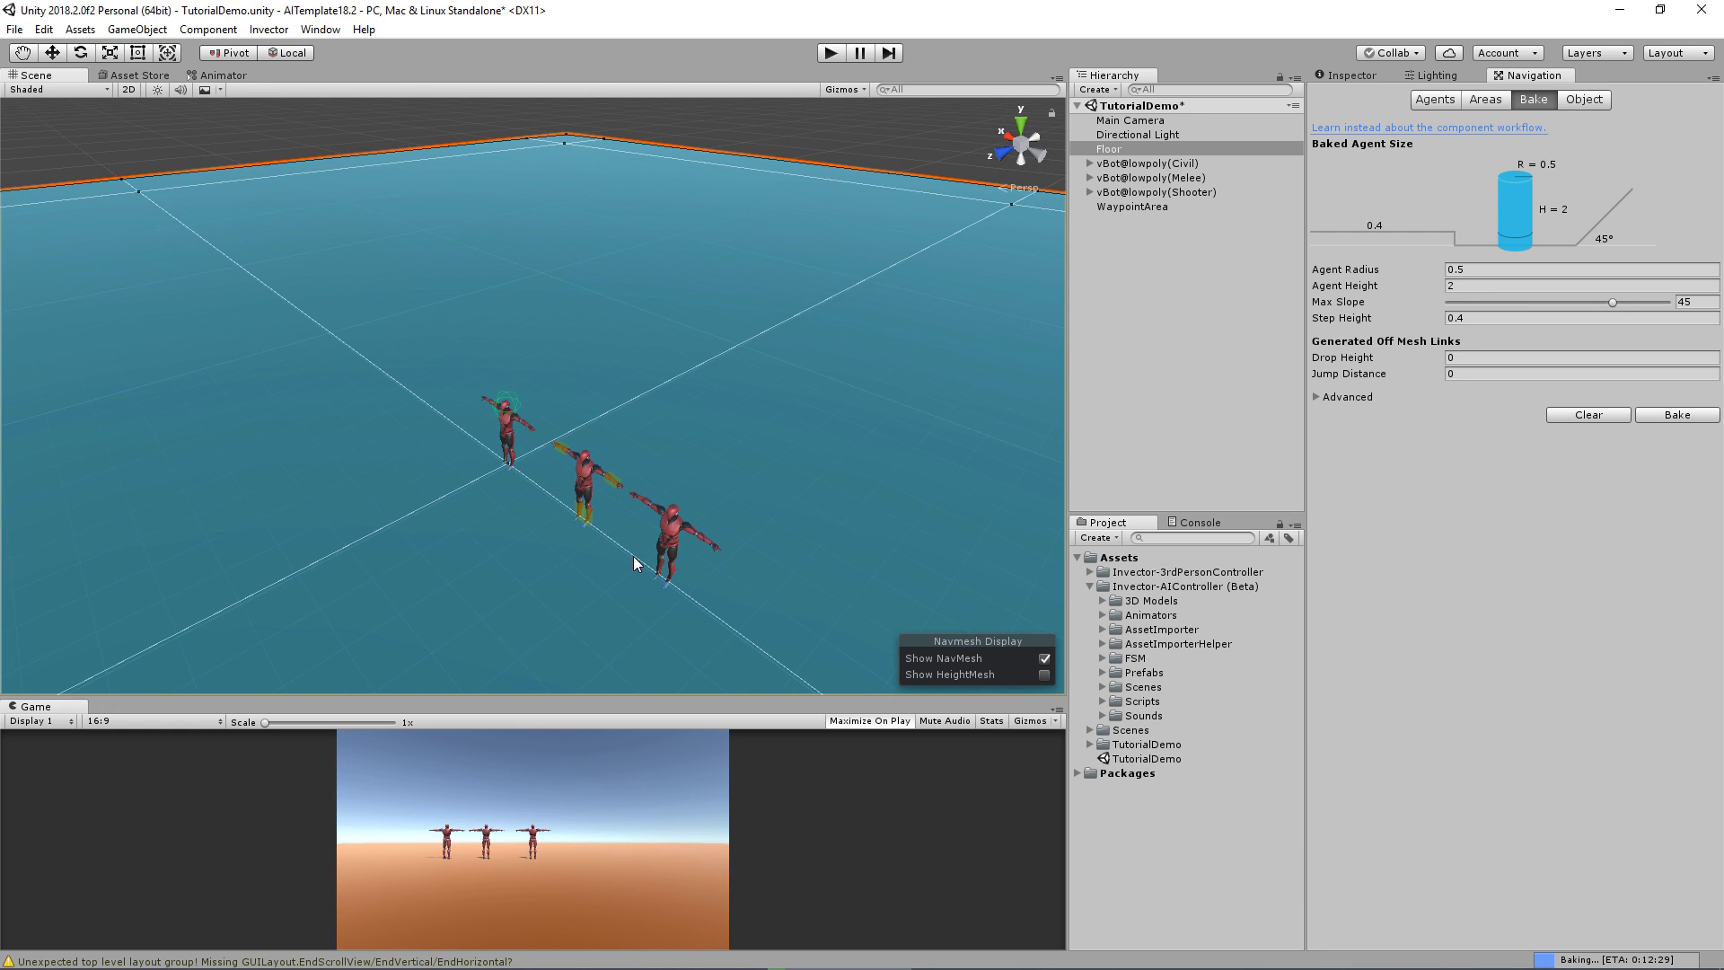
pyautogui.click(1436, 75)
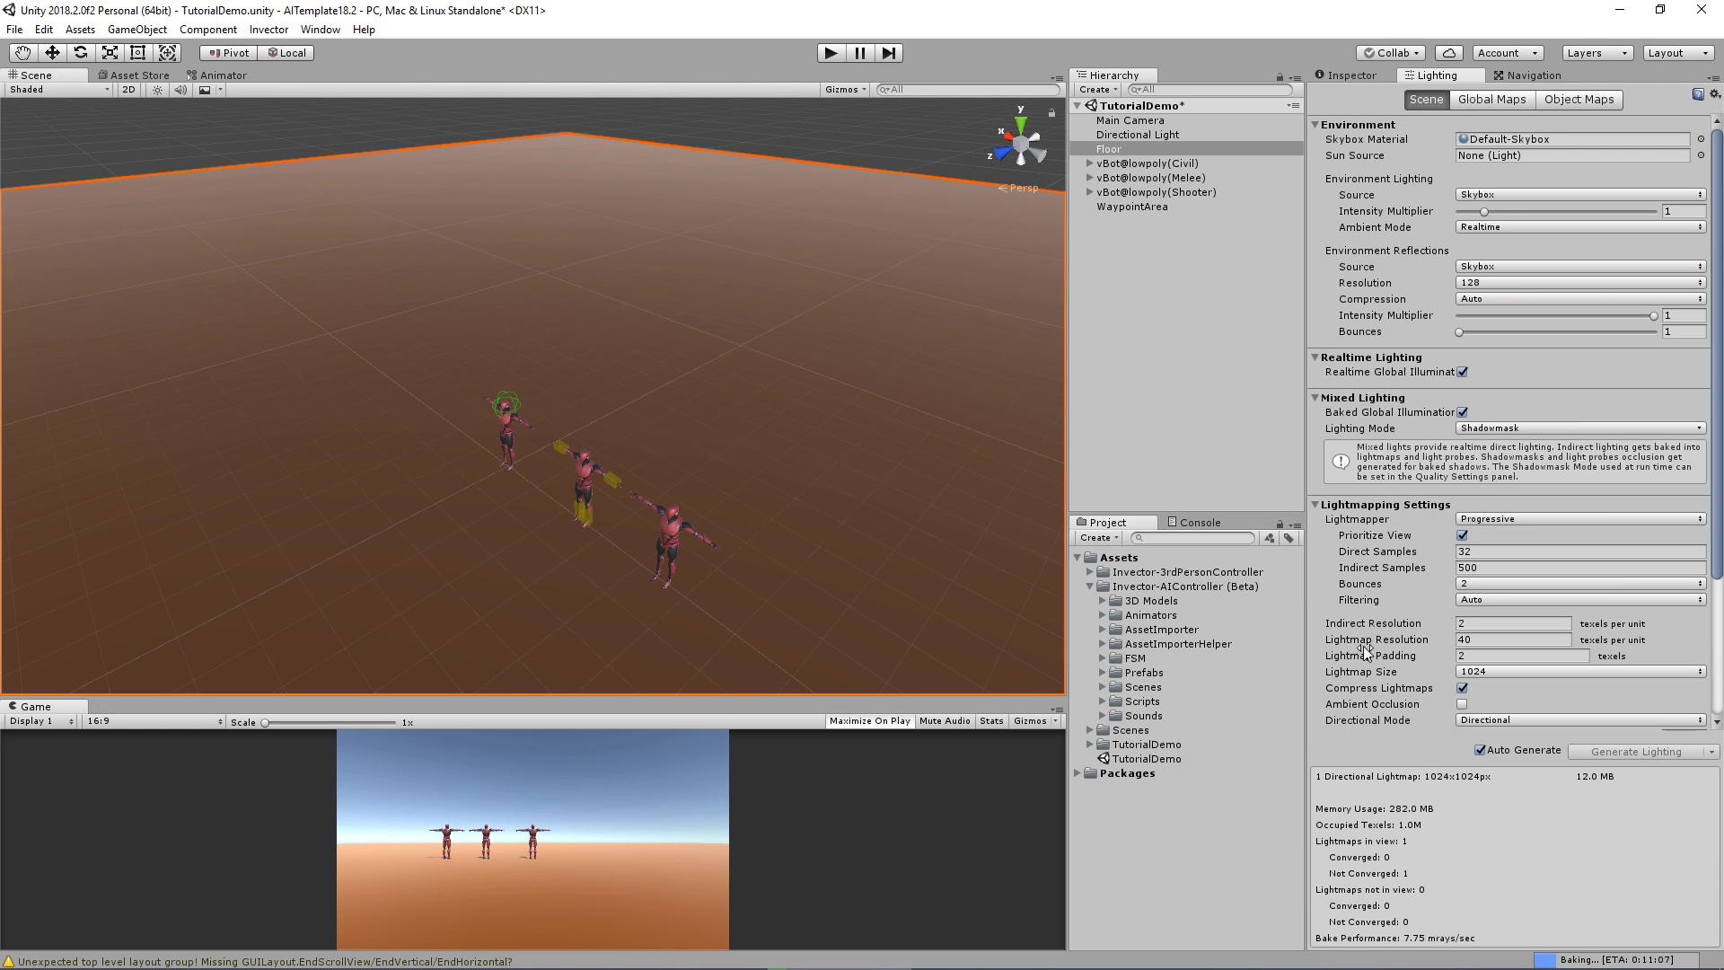
# Disable Realtime and Baked GI, and set WaypointArea as the civilian vBot's Waypoint Area
pyautogui.click(1462, 372)
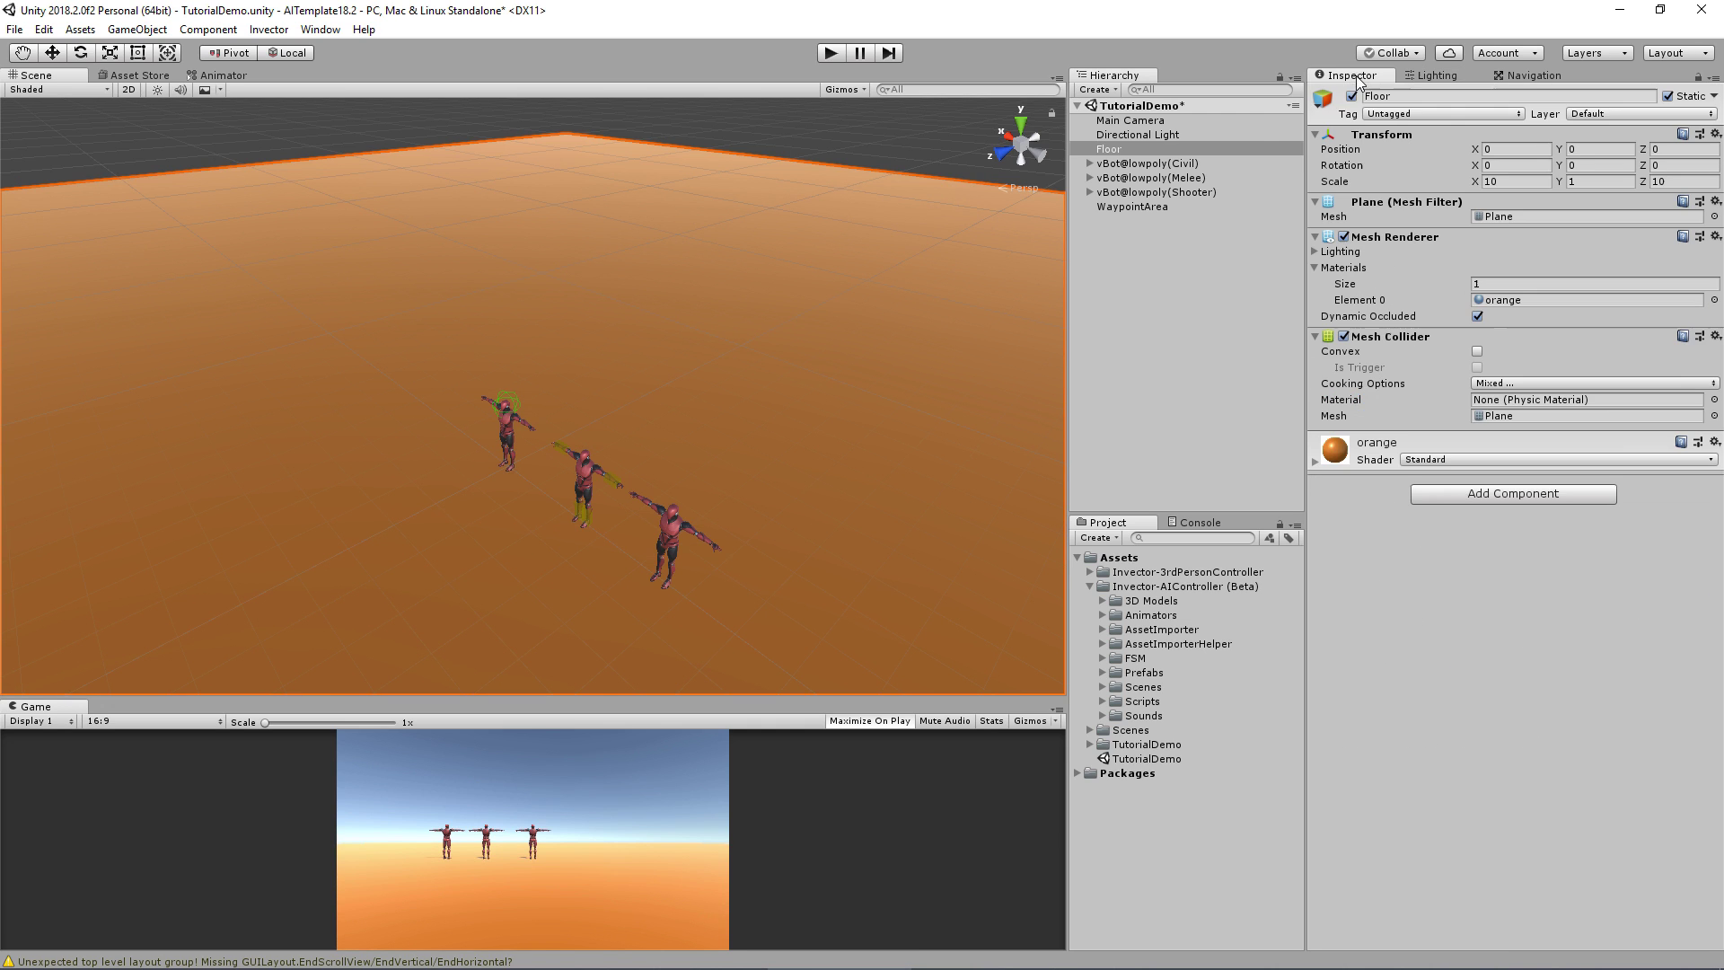
pyautogui.moveTo(716, 377); pyautogui.dragTo(792, 356, button='right')
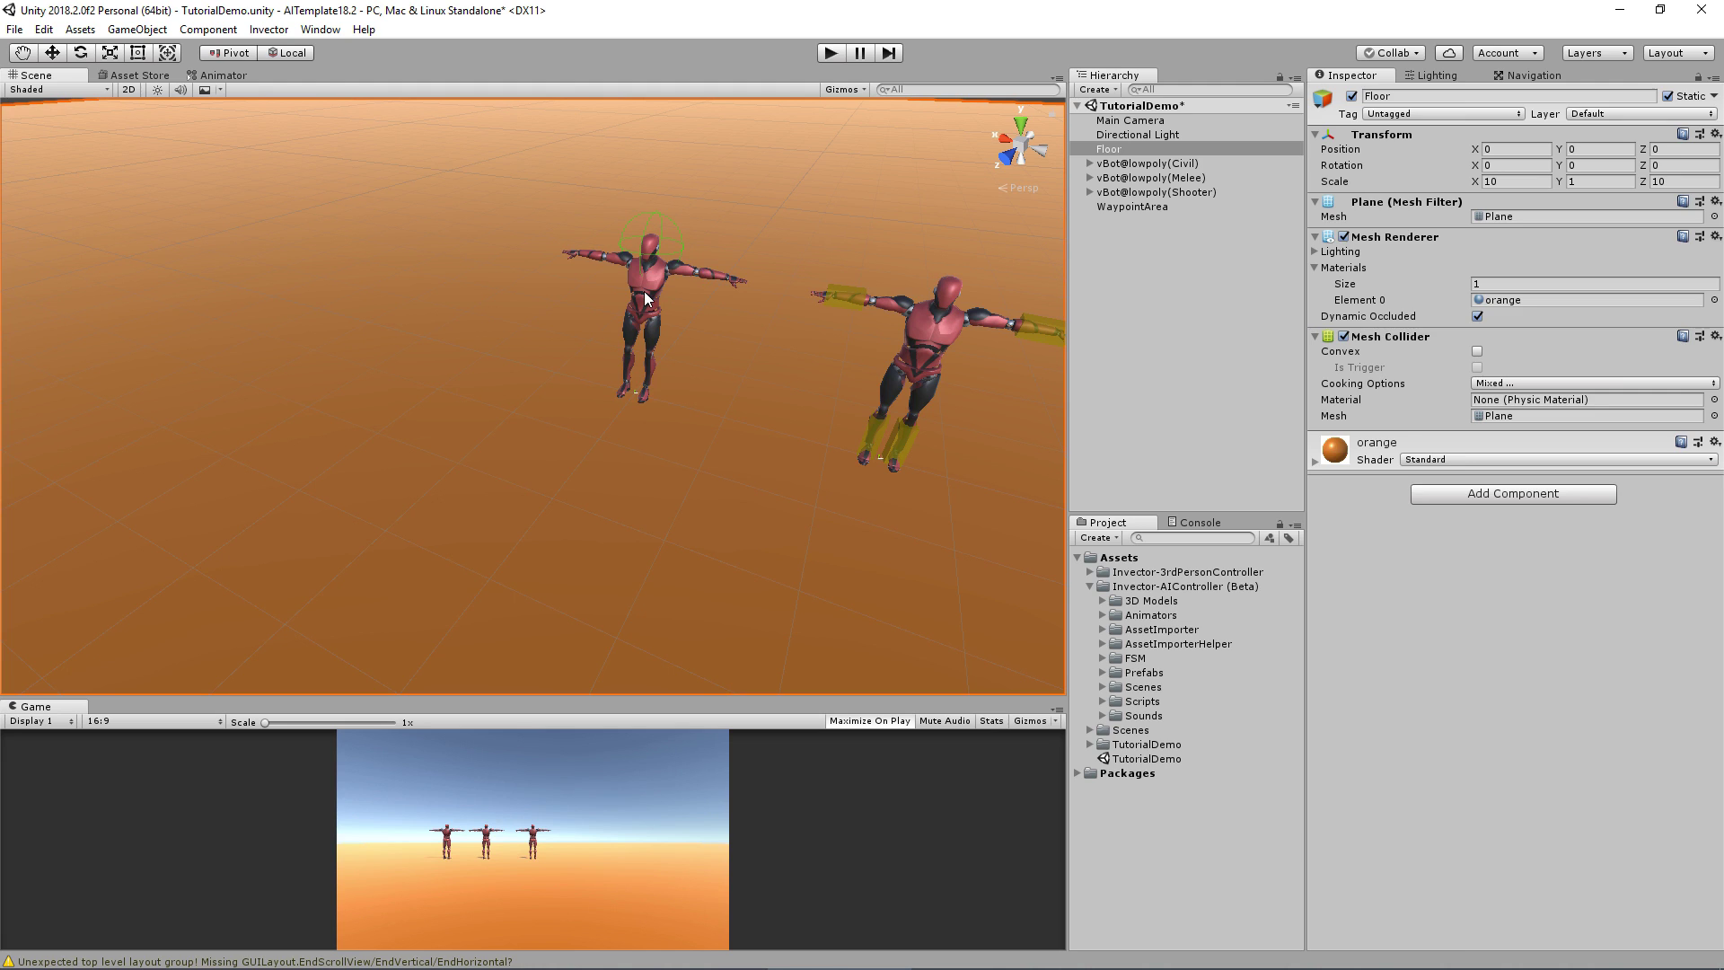
pyautogui.click(645, 297)
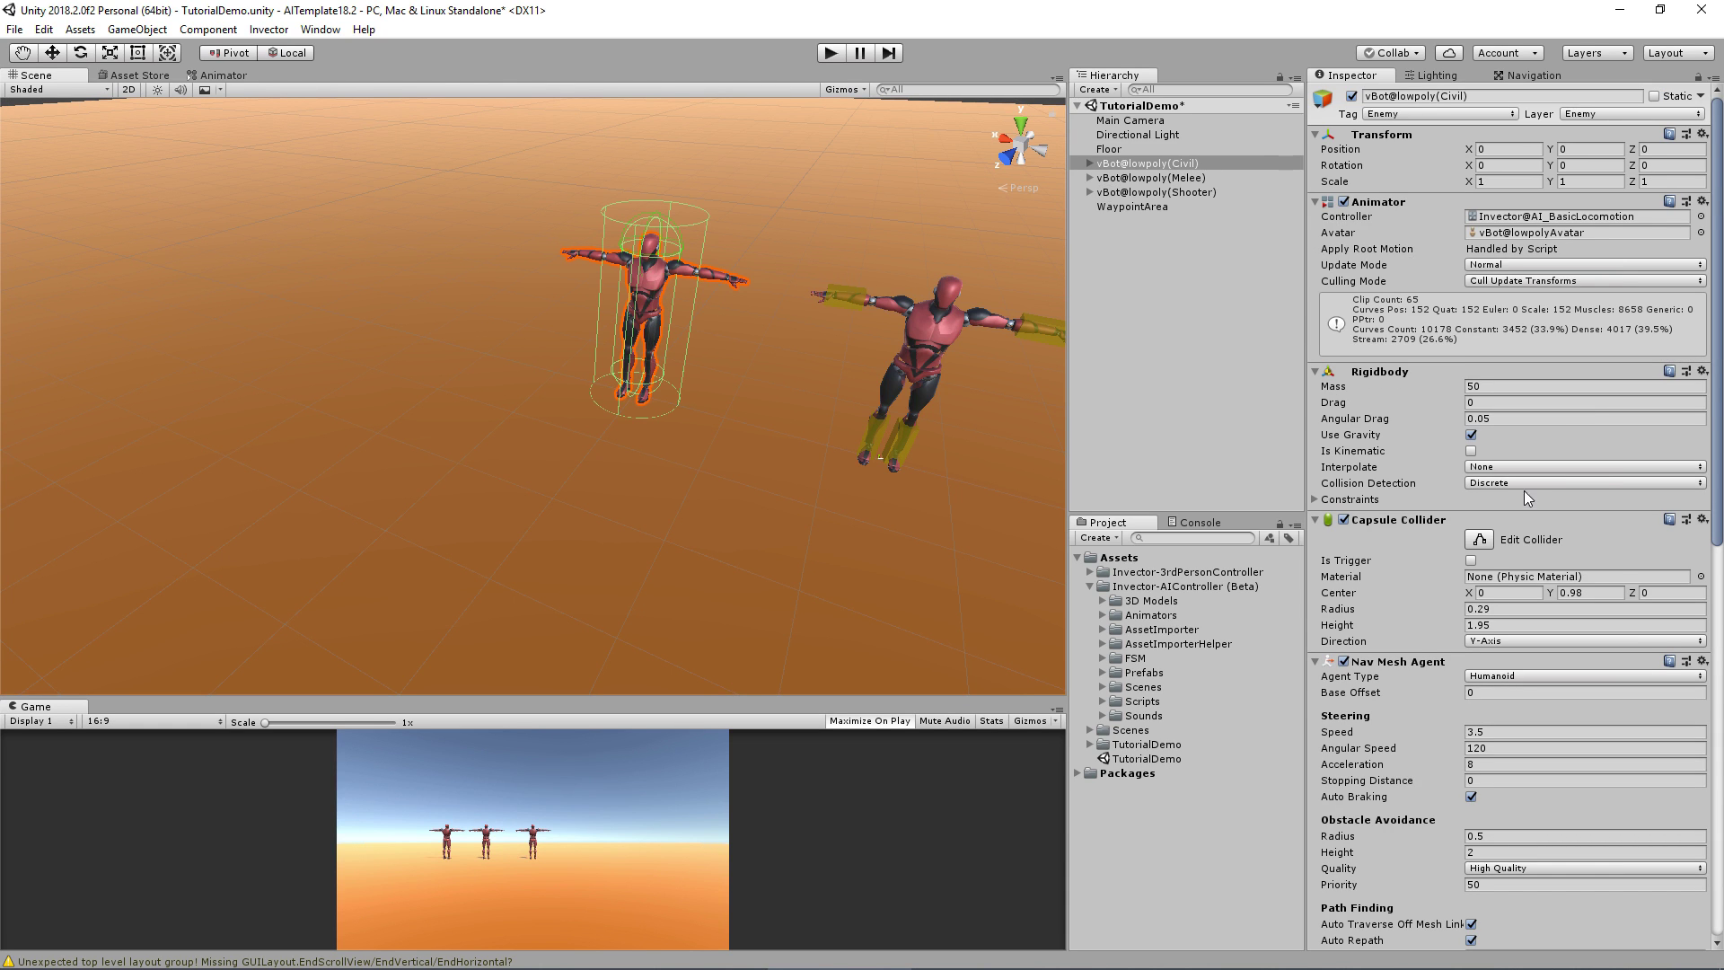
pyautogui.scroll(-10, 1521, 474)
pyautogui.scroll(-3, 1511, 498)
pyautogui.click(1500, 531)
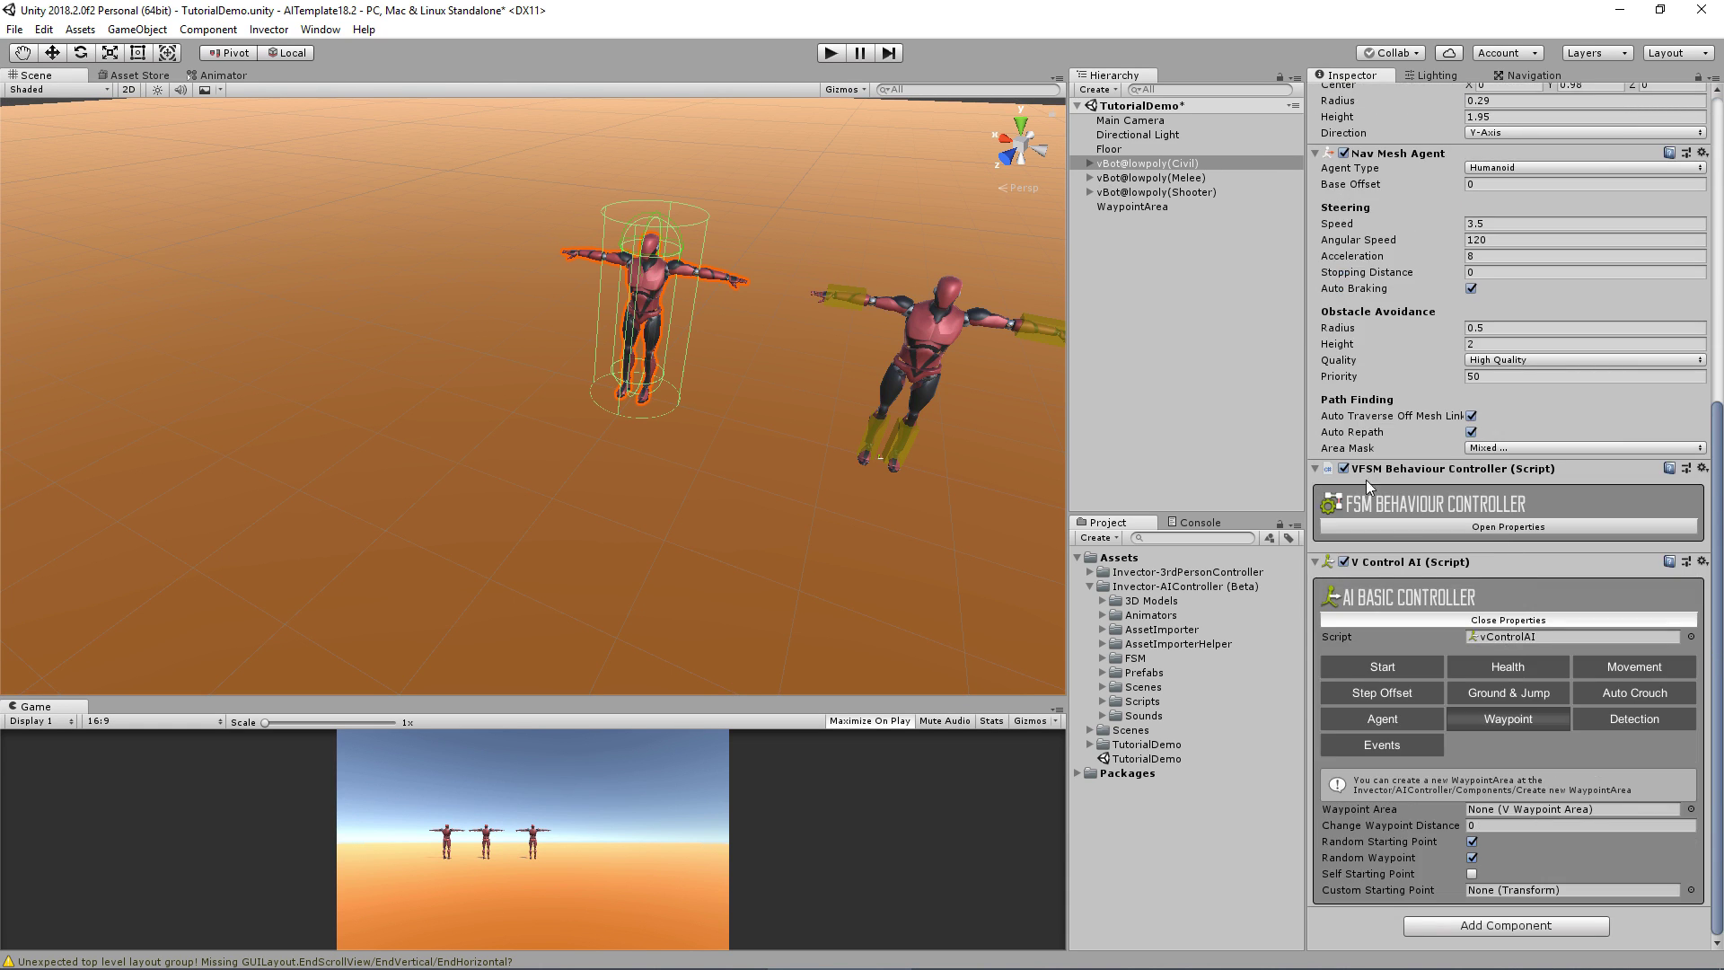
pyautogui.moveTo(1120, 208); pyautogui.dragTo(1498, 811)
pyautogui.click(831, 53)
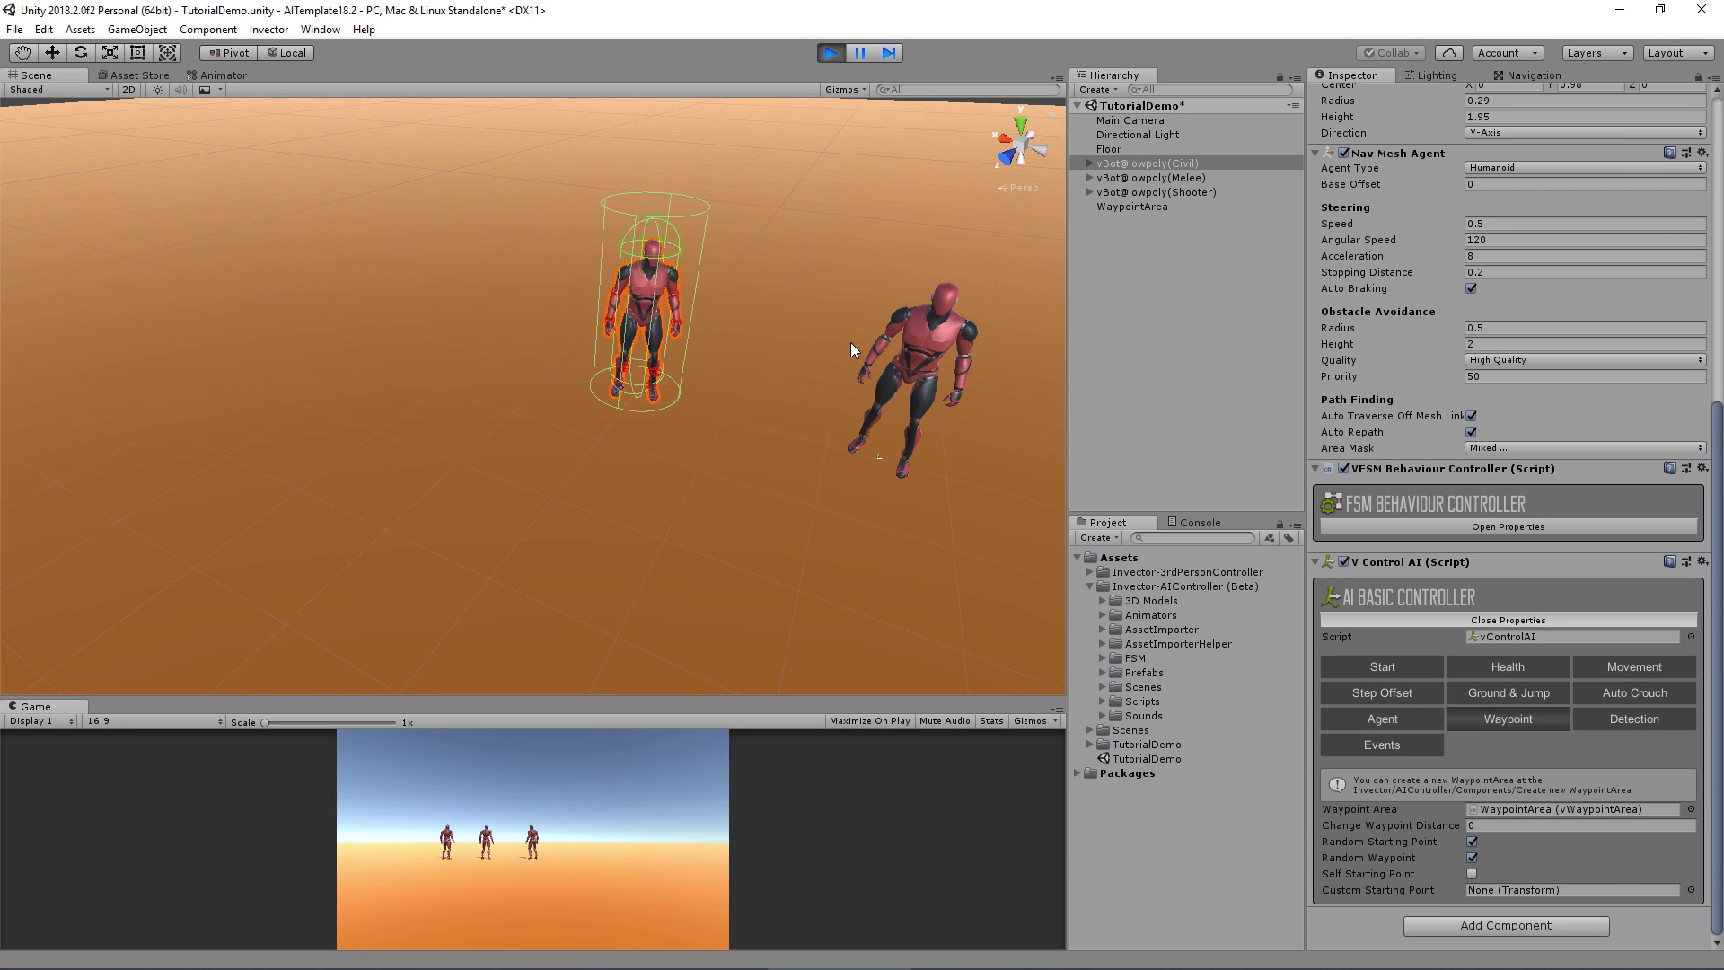
# Play-test the scene, watching the civilian robot walk the patrol toward WP-05, then stop
pyautogui.moveTo(593, 413)
pyautogui.keyDown('alt'); pyautogui.mouseDown()
pyautogui.moveTo(728, 402)
pyautogui.moveTo(704, 500)
pyautogui.mouseUp(); pyautogui.keyUp('alt')
pyautogui.click(1176, 212)
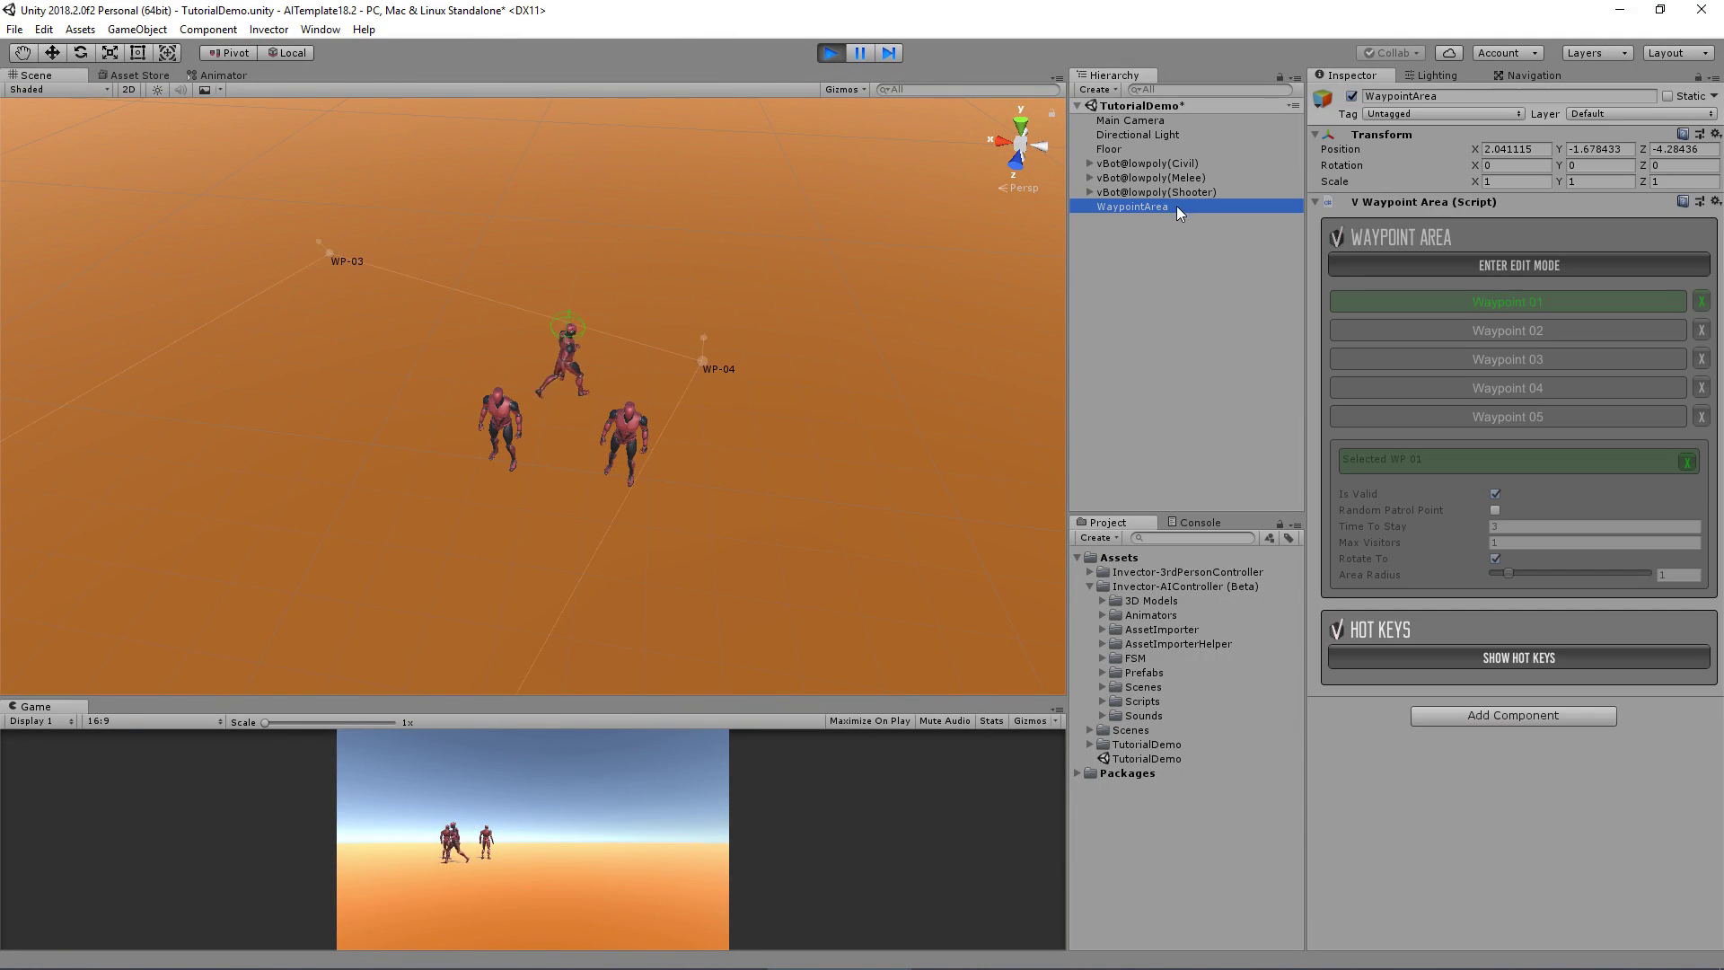
pyautogui.moveTo(809, 396)
pyautogui.keyDown('alt'); pyautogui.mouseDown()
pyautogui.moveTo(777, 351)
pyautogui.moveTo(789, 365)
pyautogui.mouseUp(); pyautogui.keyUp('alt')
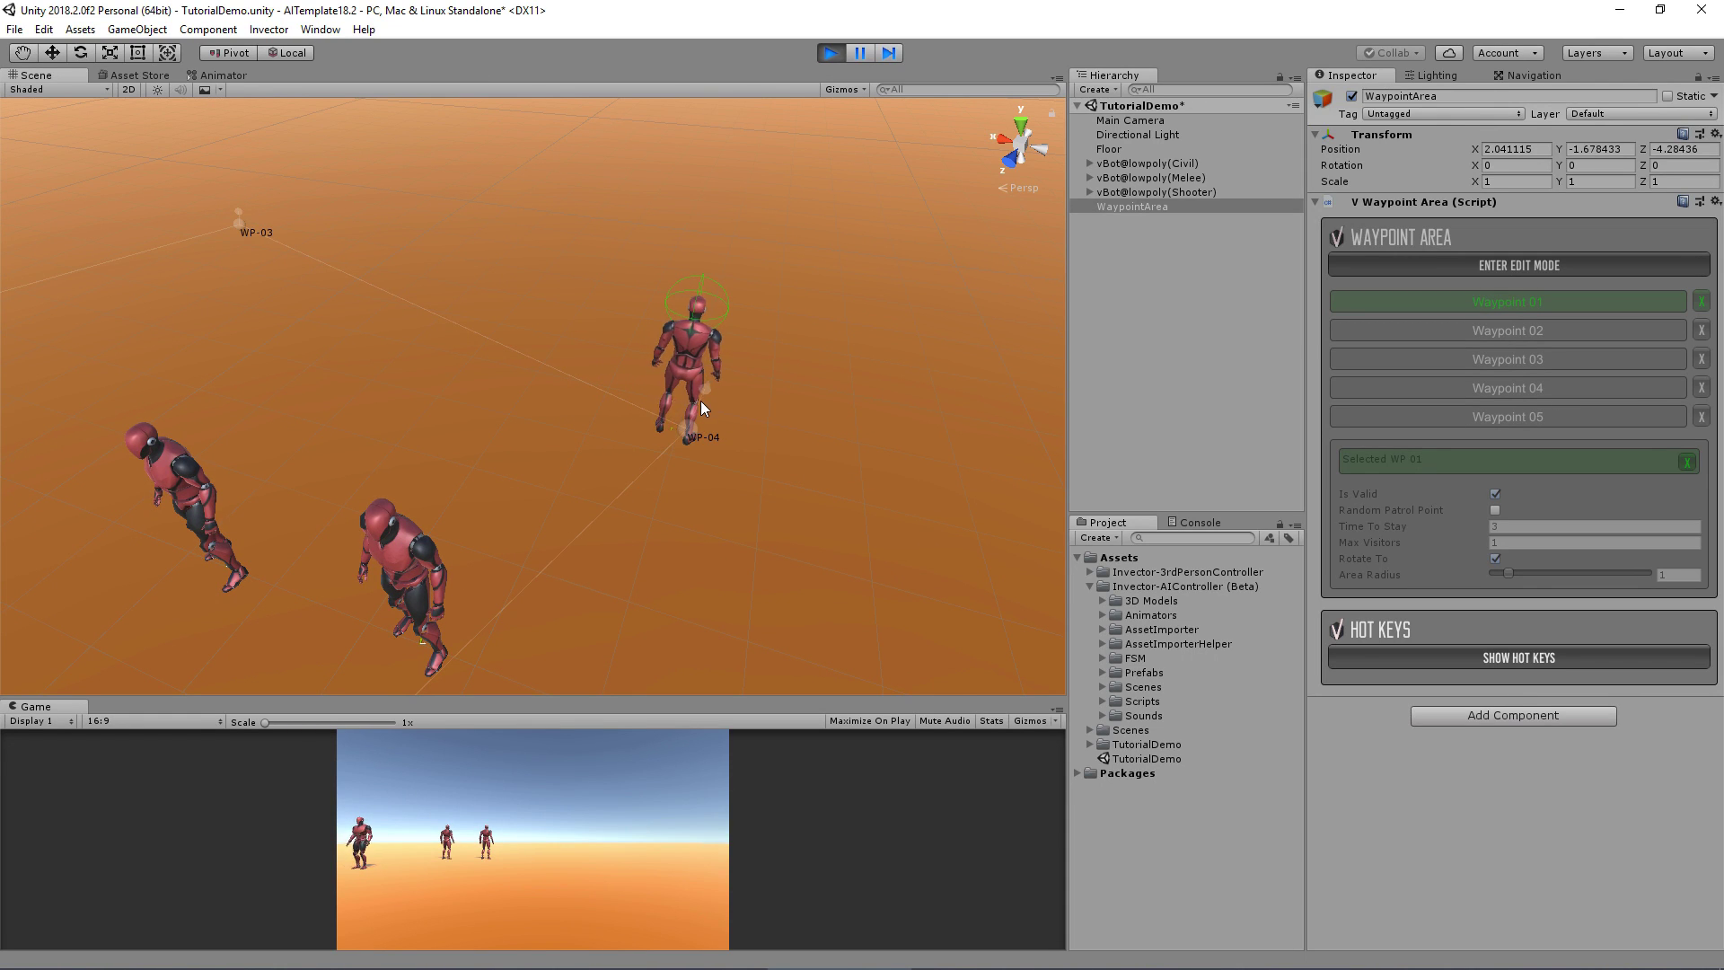
pyautogui.moveTo(785, 196)
pyautogui.keyDown('alt'); pyautogui.mouseDown()
pyautogui.moveTo(850, 346)
pyautogui.moveTo(632, 348)
pyautogui.moveTo(832, 369)
pyautogui.moveTo(874, 327)
pyautogui.moveTo(1218, 322)
pyautogui.mouseUp(); pyautogui.keyUp('alt')
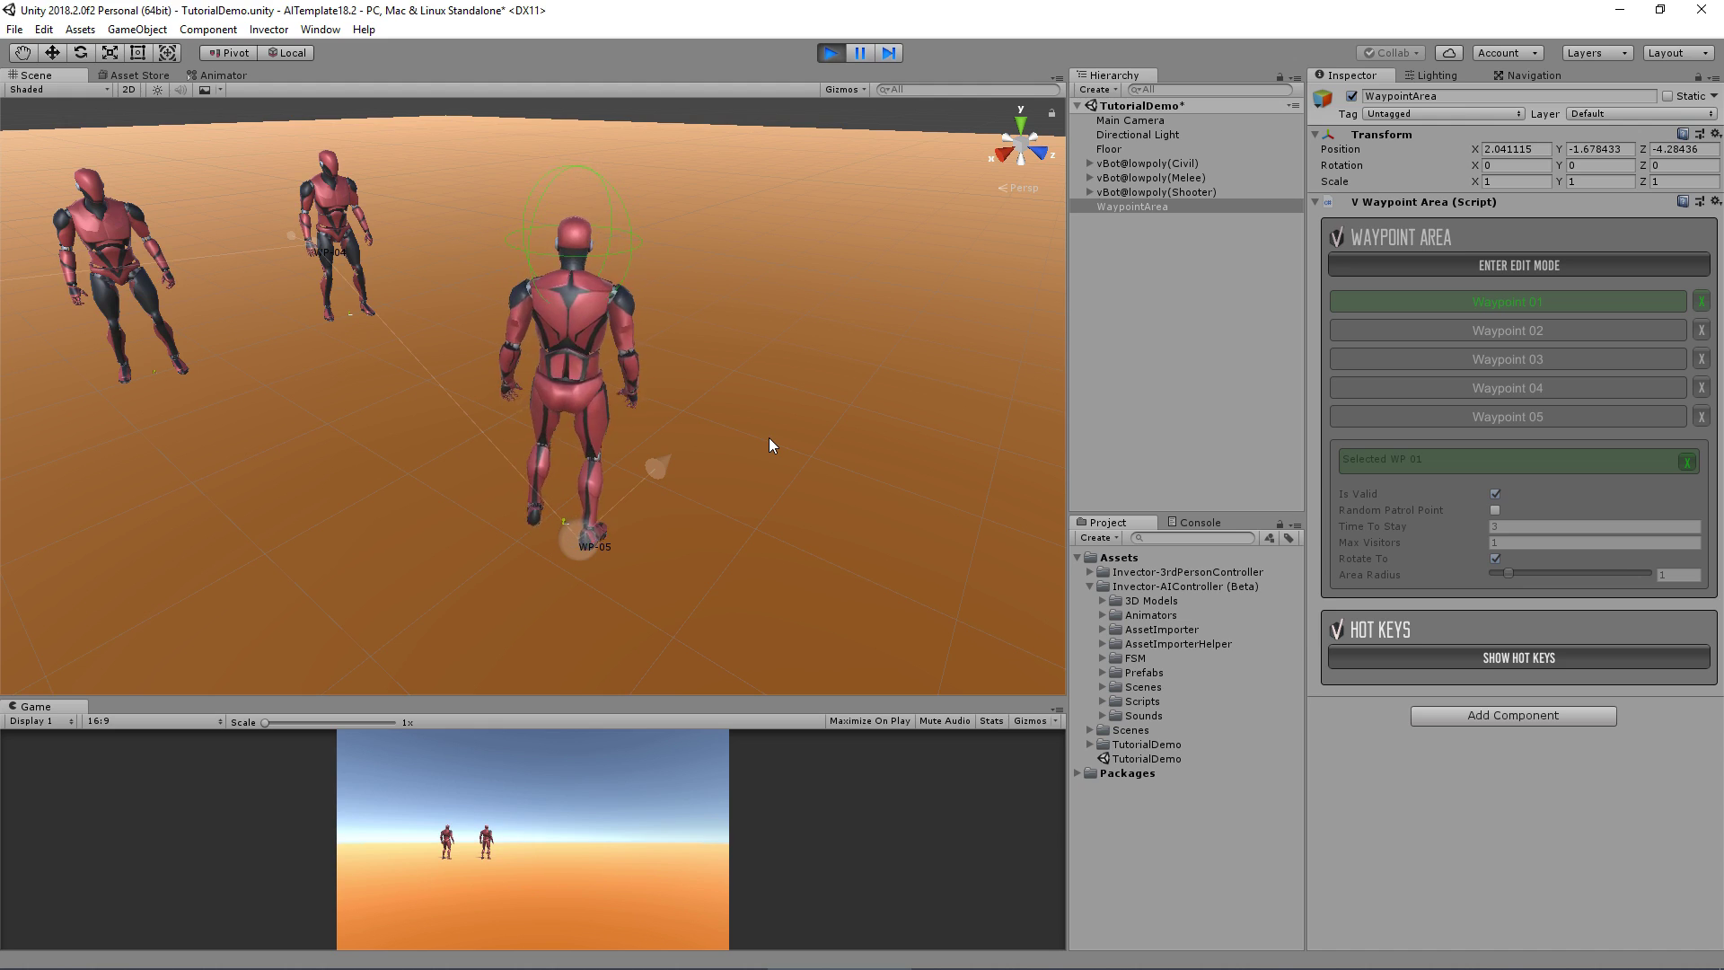
pyautogui.keyDown('alt'); pyautogui.moveTo(731, 400); pyautogui.dragTo(768, 278); pyautogui.keyUp('alt')
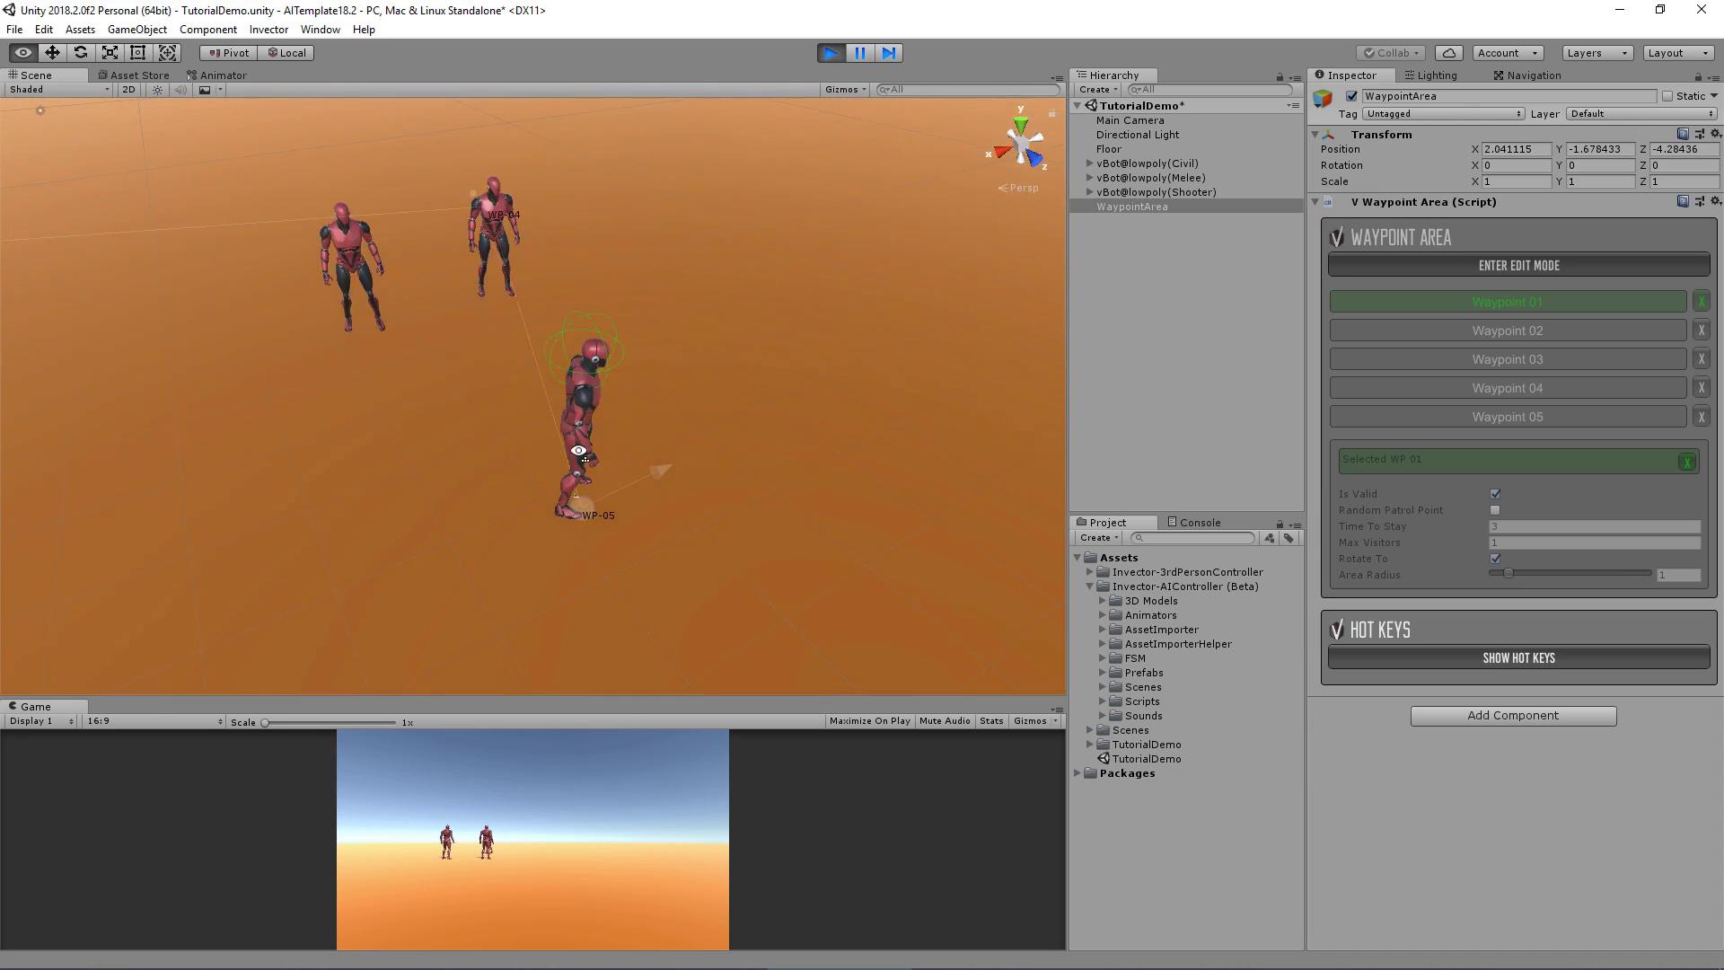
pyautogui.hotkey('ctrl', 'p')
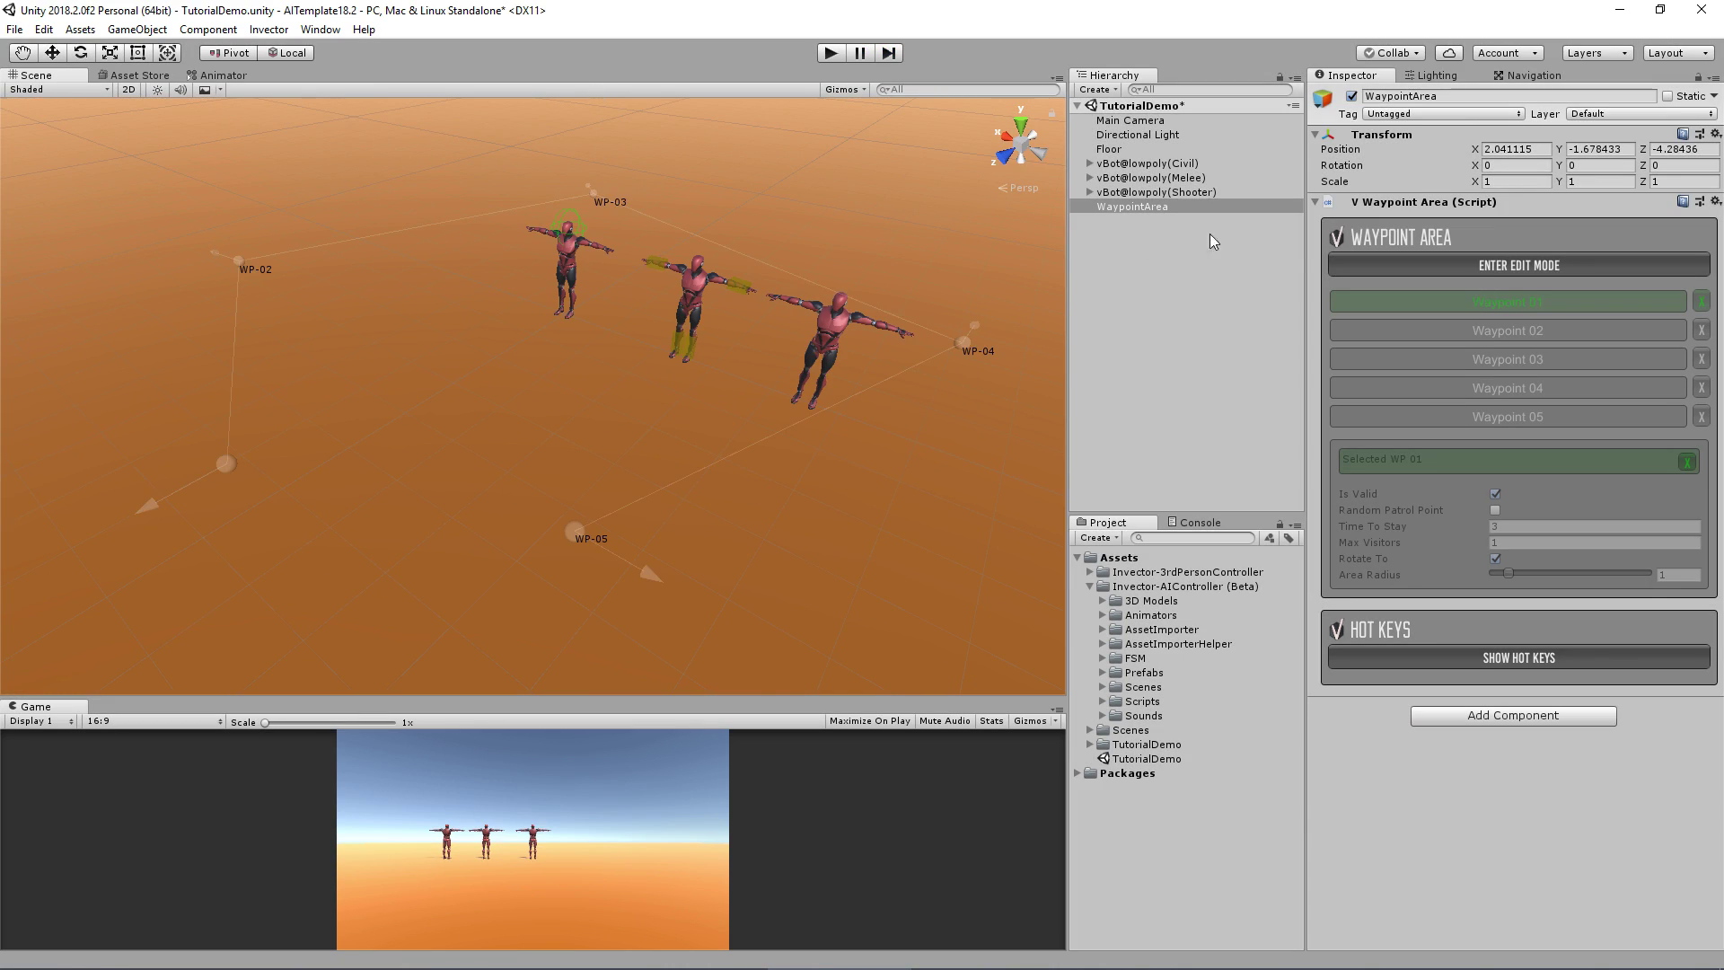